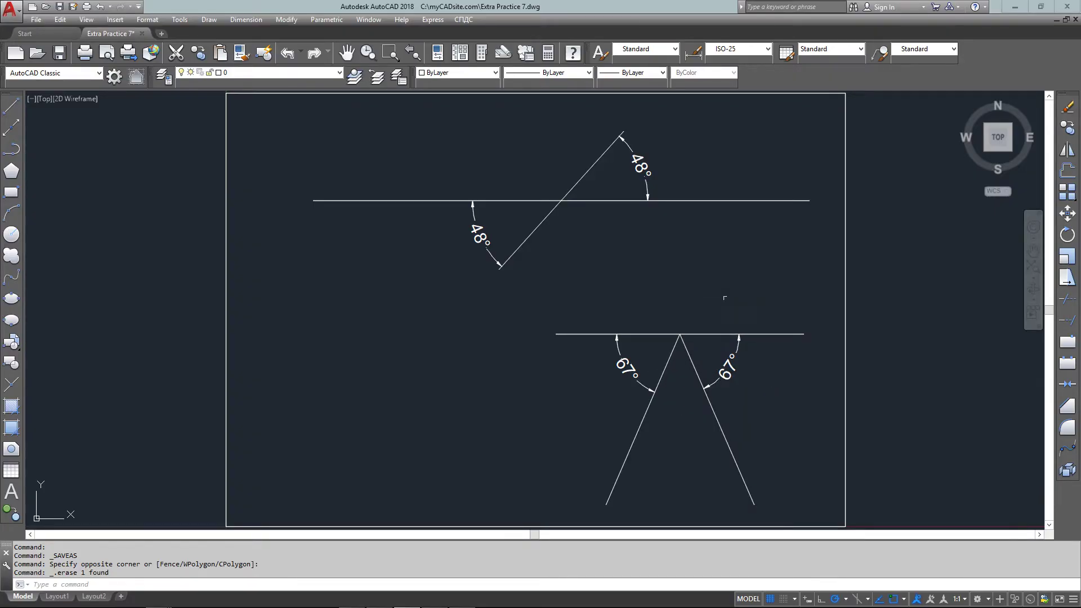
- Erase the lower figure of three lines together with its two 67° angular dimensions
drag(790, 299, 585, 419)
key(Delete)
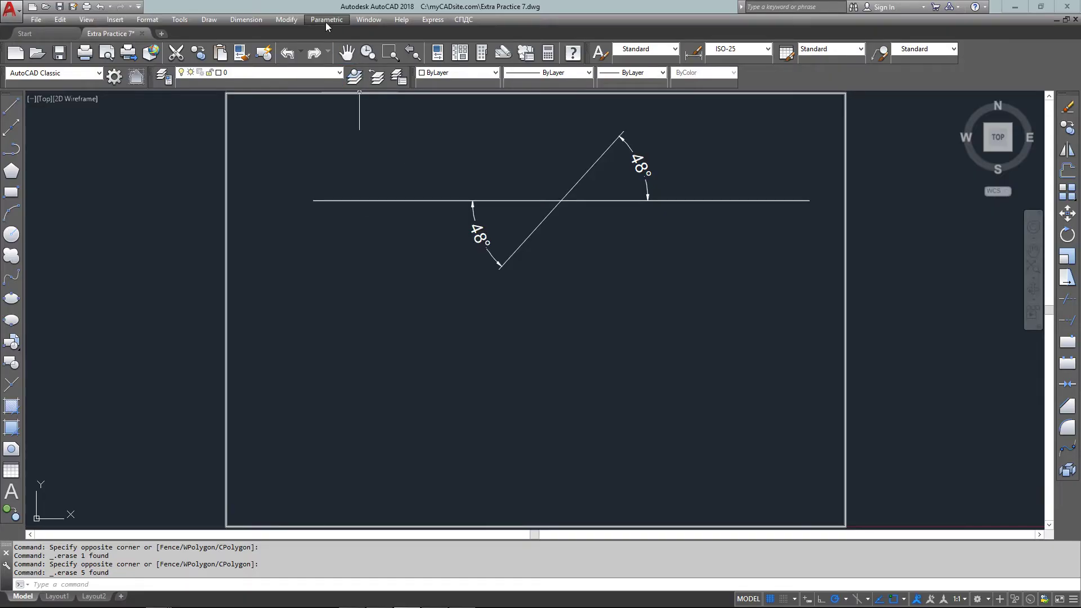
- Add an angular dimension for the obtuse angle between the slanted line and the horizontal line, placing its arc below them
click(247, 22)
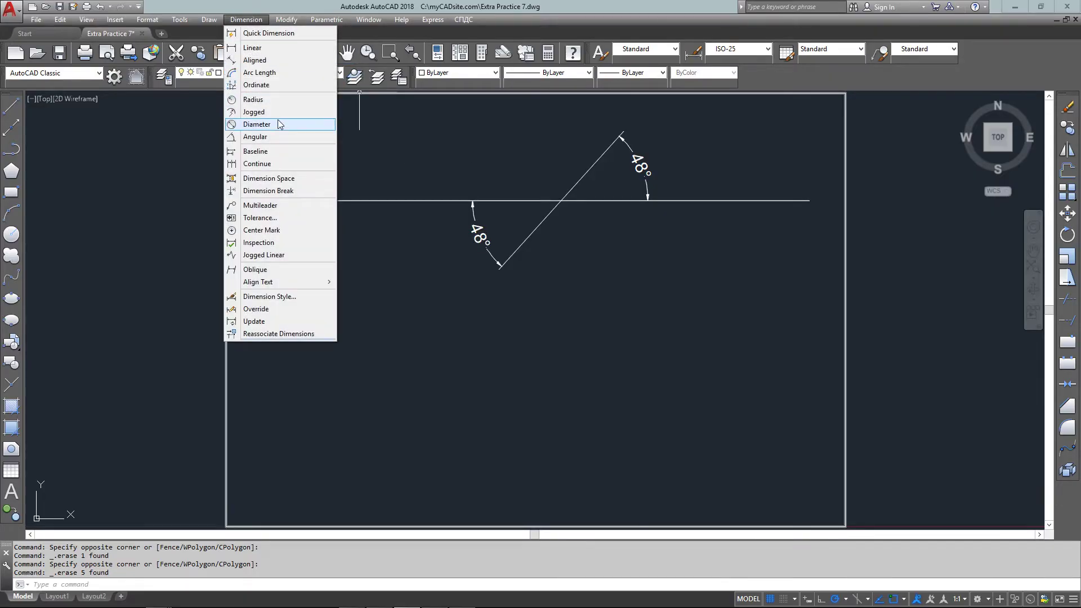
click(273, 137)
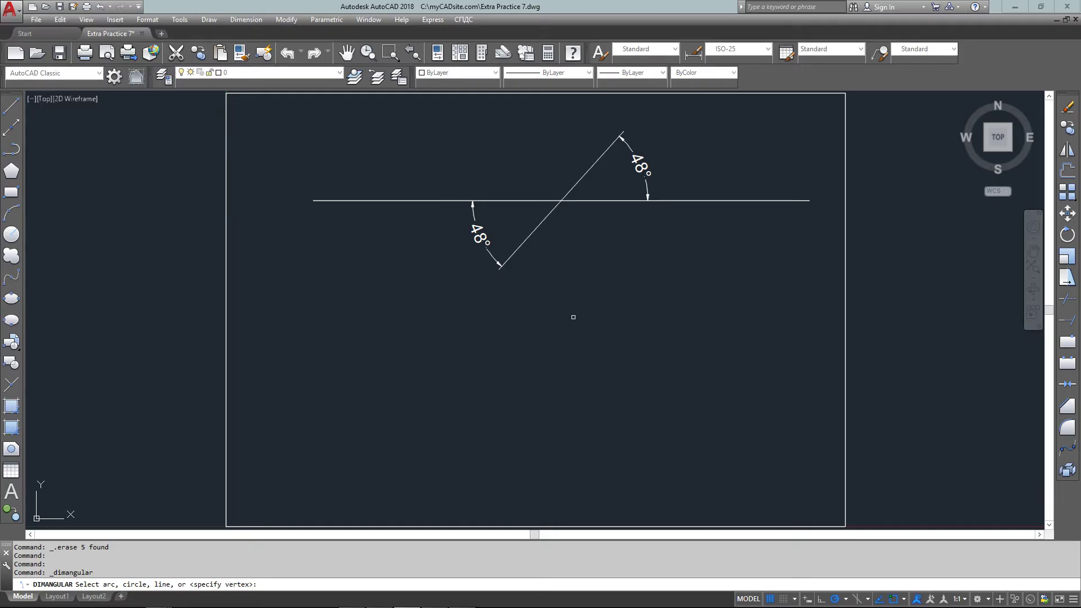
click(547, 216)
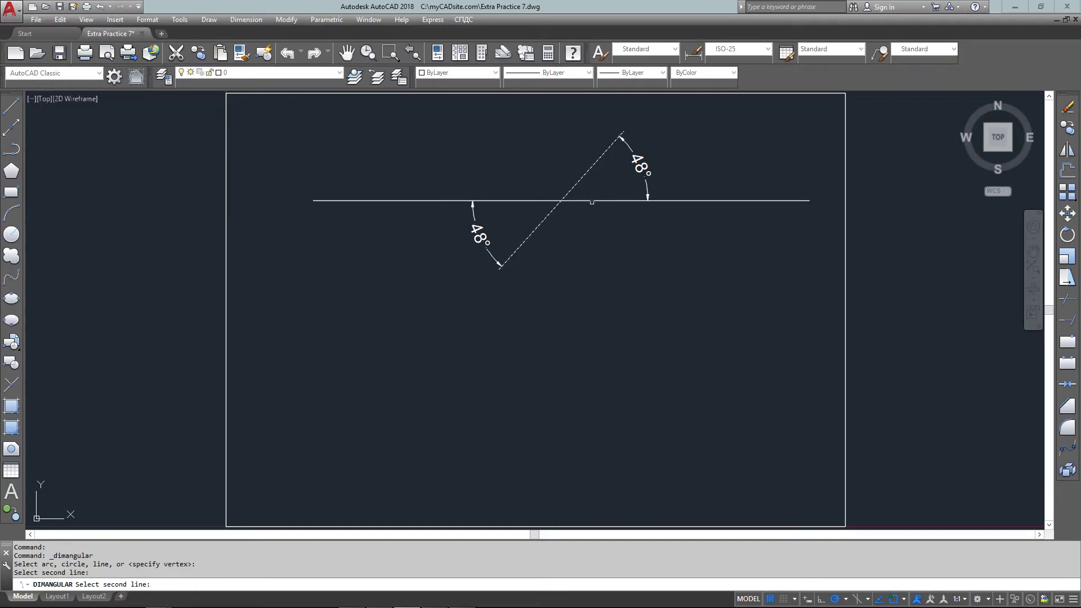
click(592, 201)
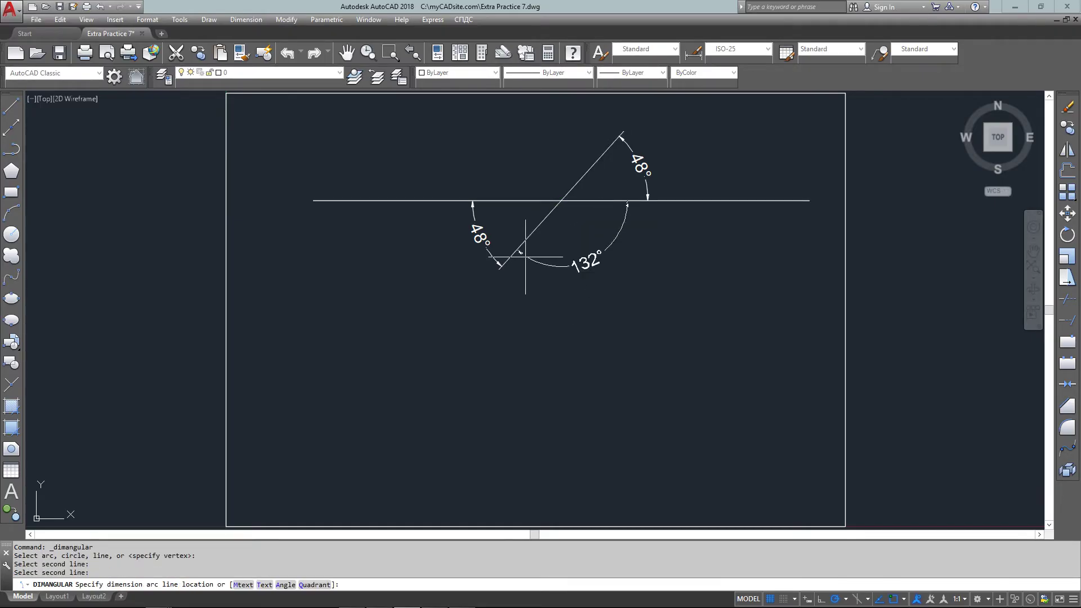
click(539, 284)
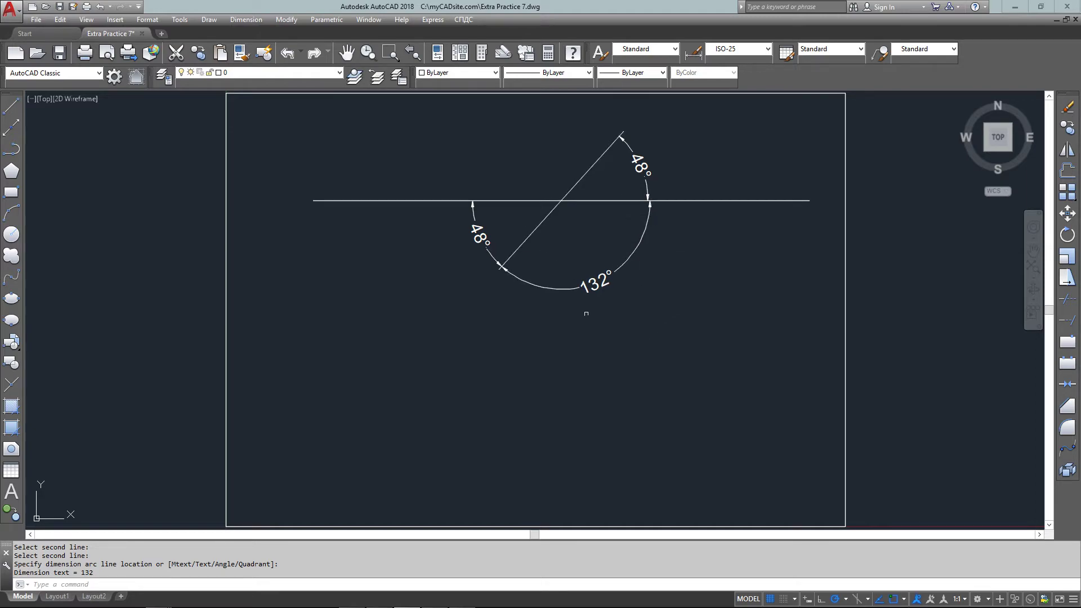
- Erase the crossing lines and all their angular dimensions, leaving only the rectangular border
click(750, 355)
click(430, 166)
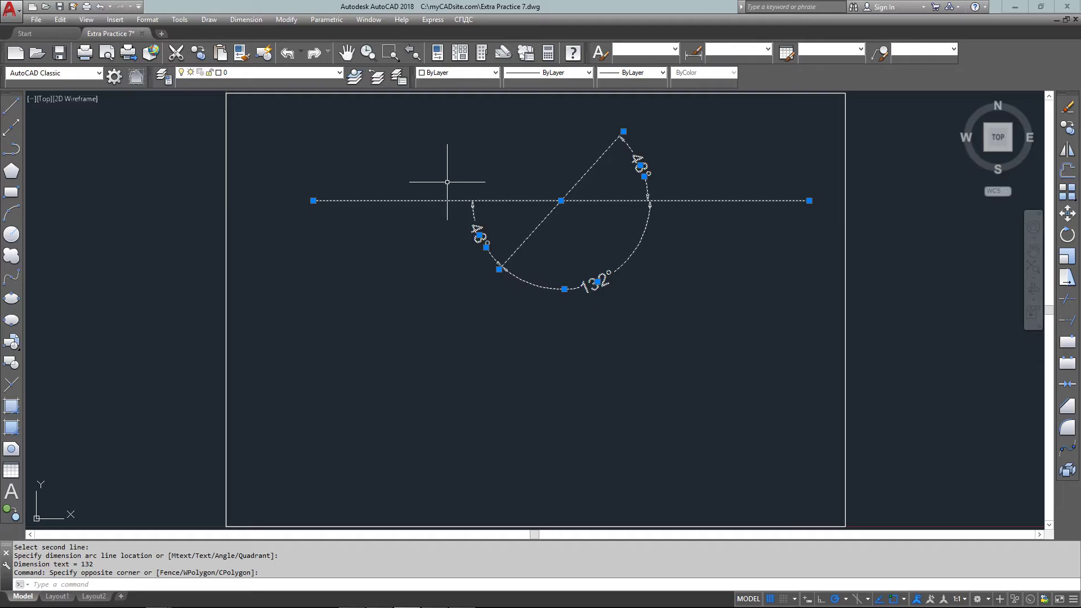
key(Delete)
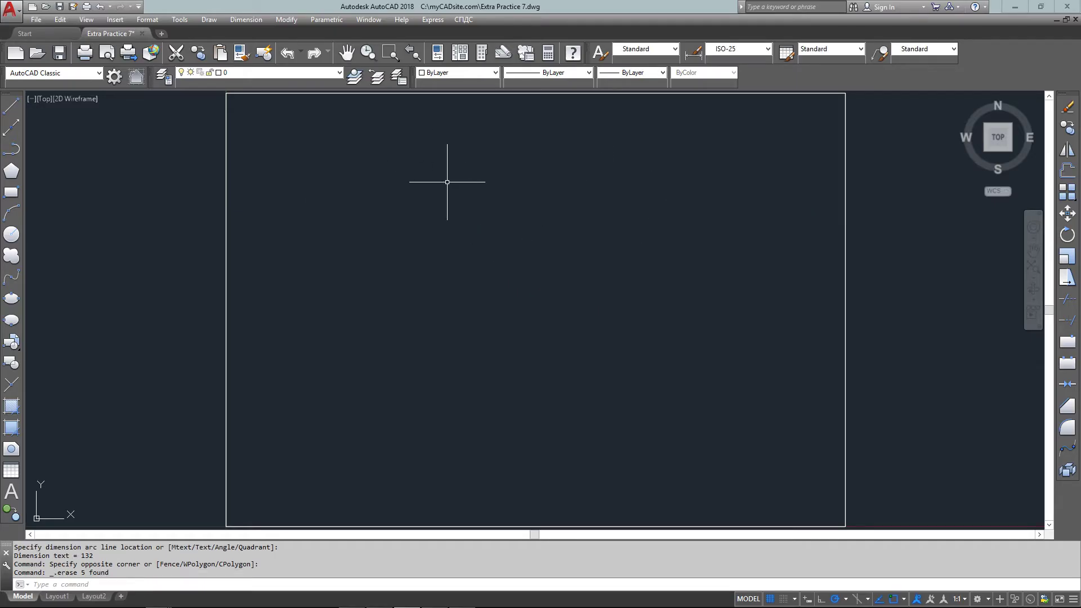
- Draw a line from point 1.5,3.5 to the relative polar point @2<-67
text(L)
key(Return)
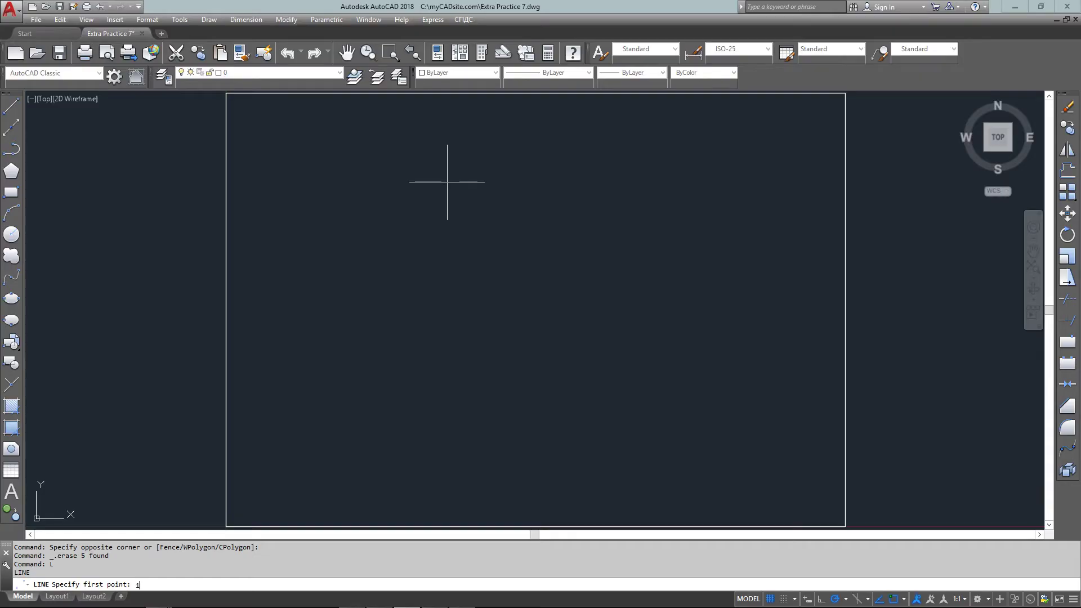
text(1.5,3.5)
key(Return)
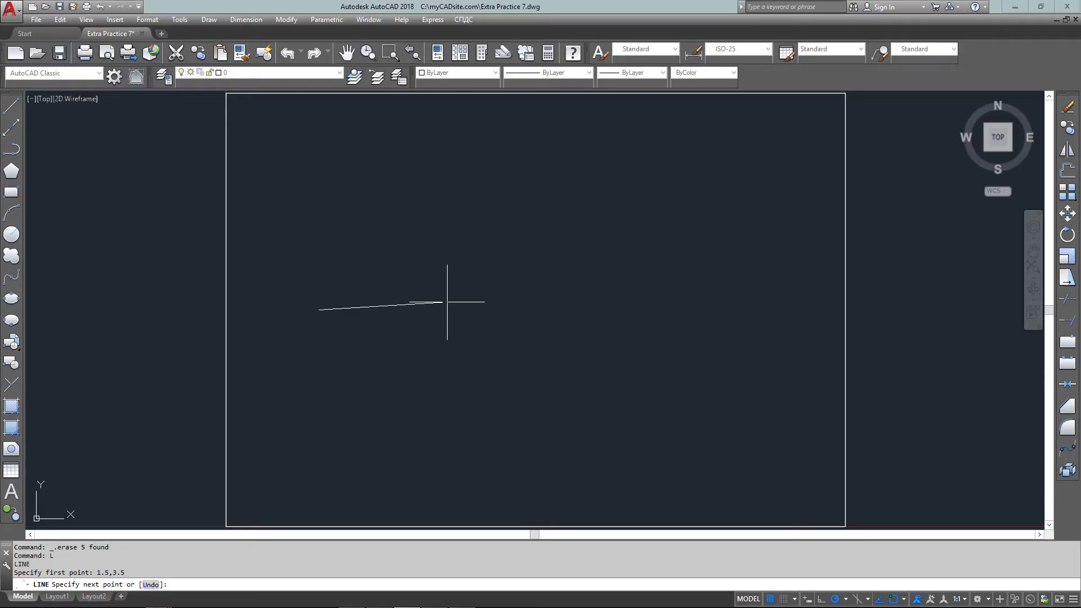
text(@2<-67)
key(Return)
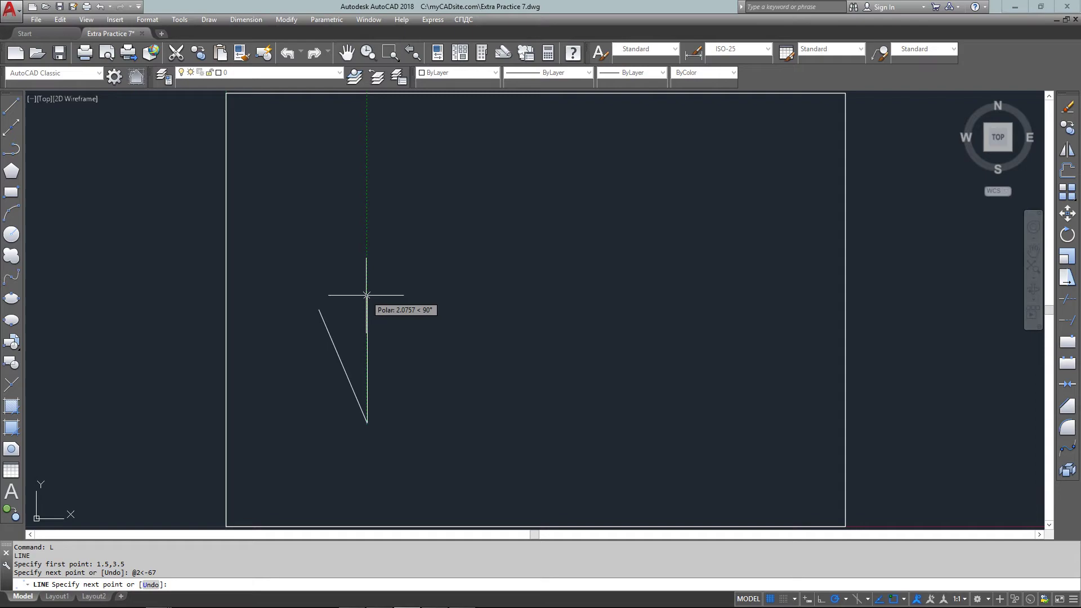
text(@4<-1)
key(Return)
key(ctrl+z)
- Continue the line from its lower end with a segment to @4<-132 and finish the Line command
text(@)
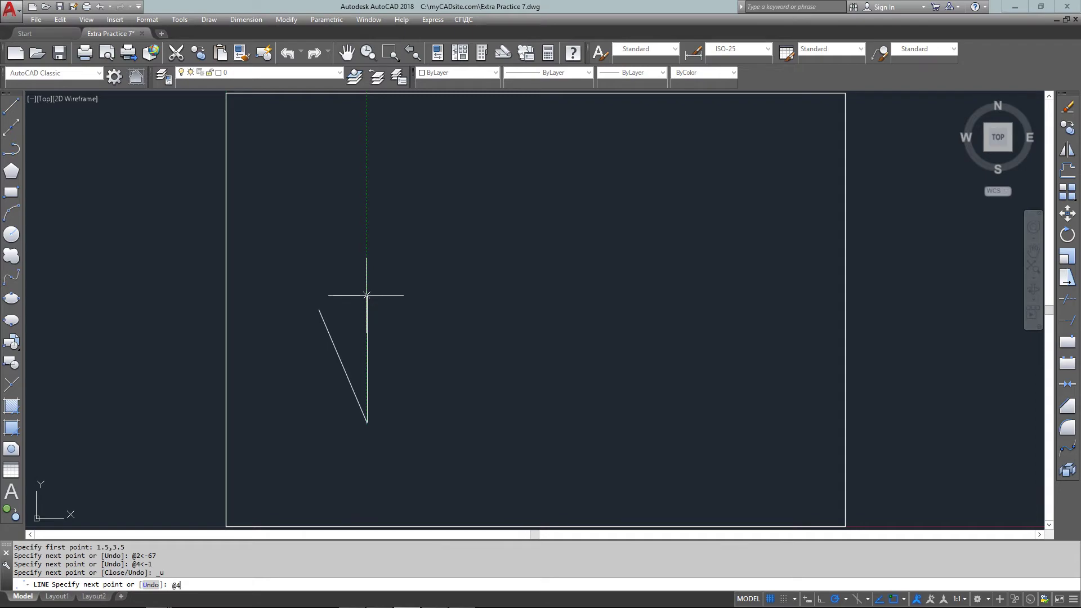
text(4<-132)
key(Return)
key(Return)
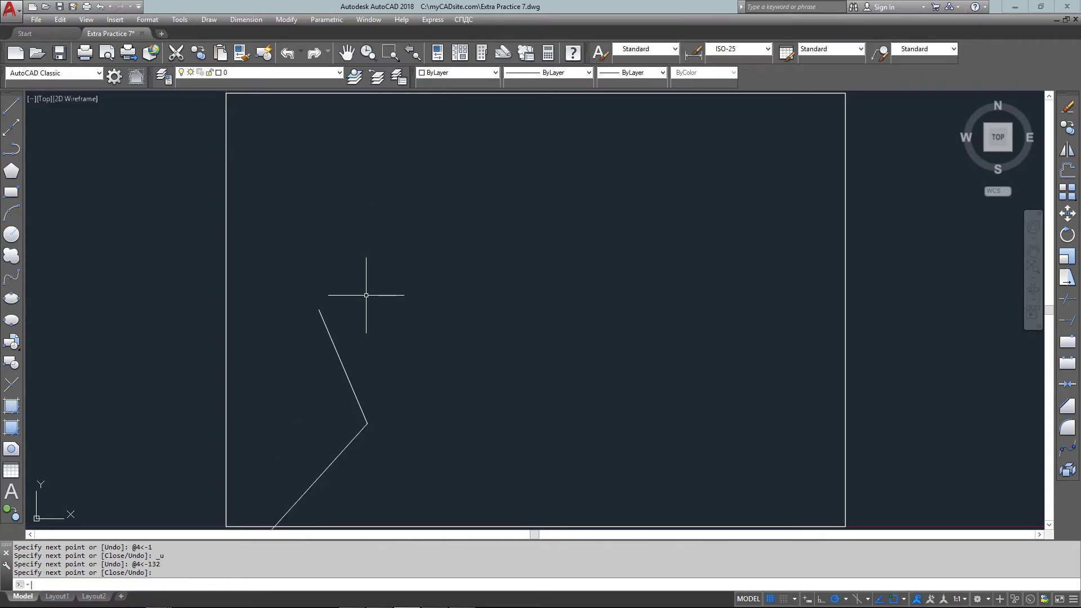
- Mirror both line segments about a vertical axis from their upper endpoint to @0,3, keeping the source objects
text(MI)
key(Return)
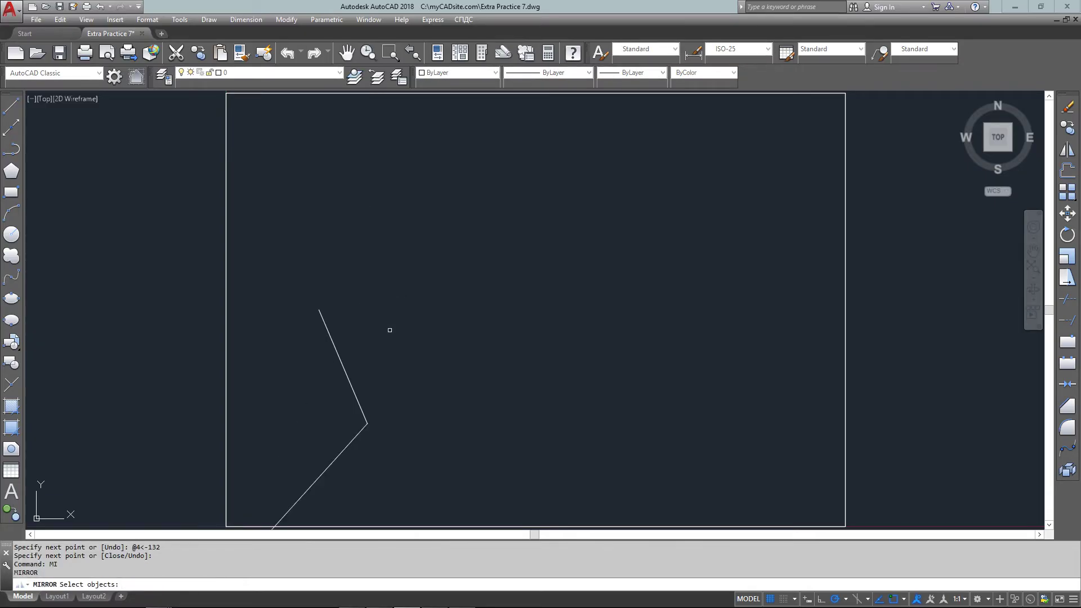
click(410, 360)
click(324, 458)
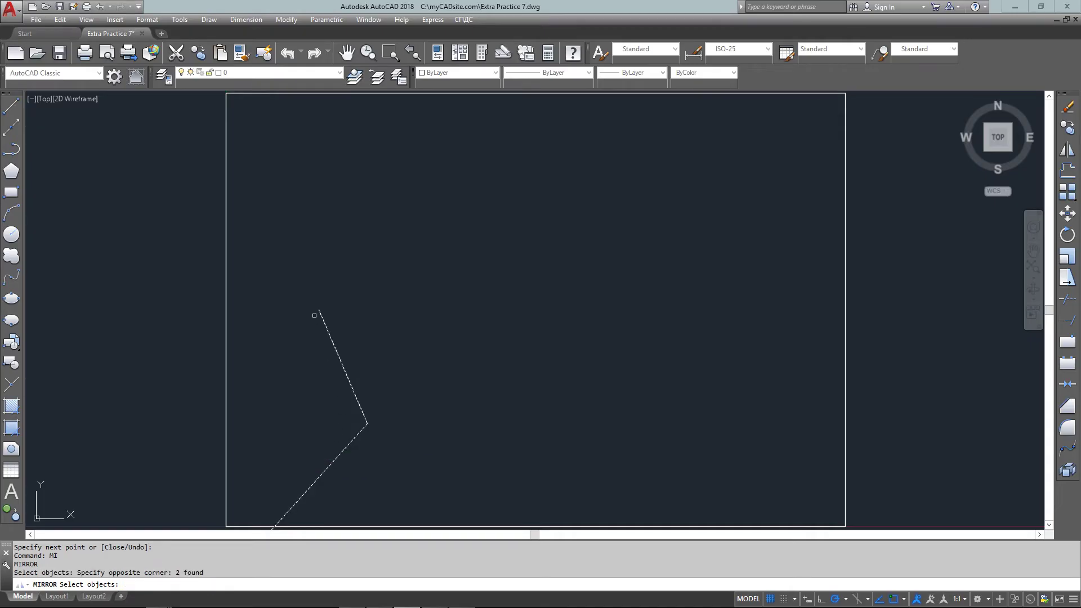
key(Return)
click(318, 310)
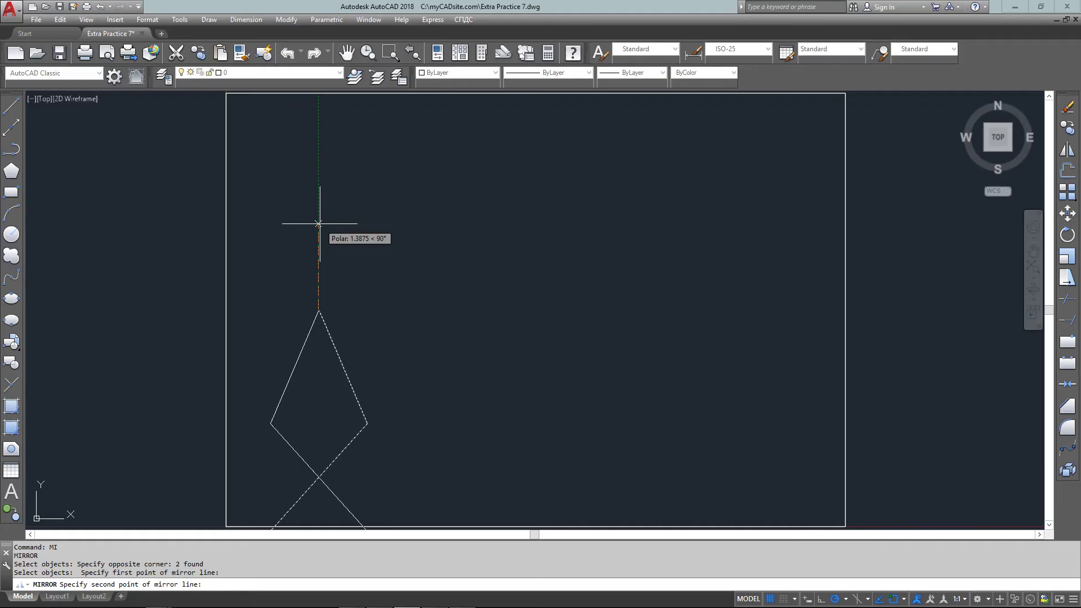
text(@0,3)
key(Return)
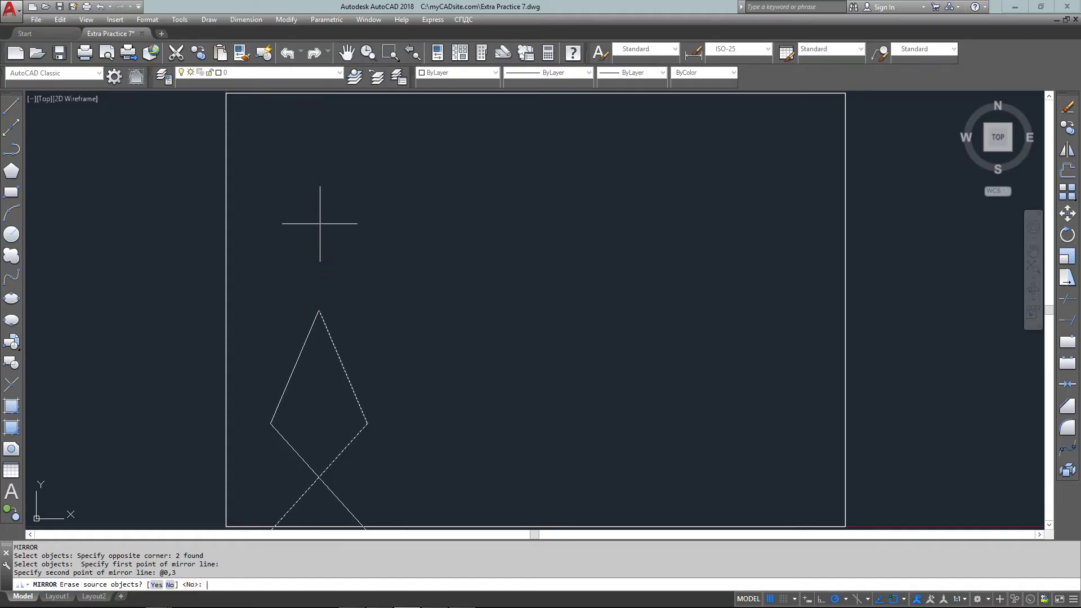
key(Return)
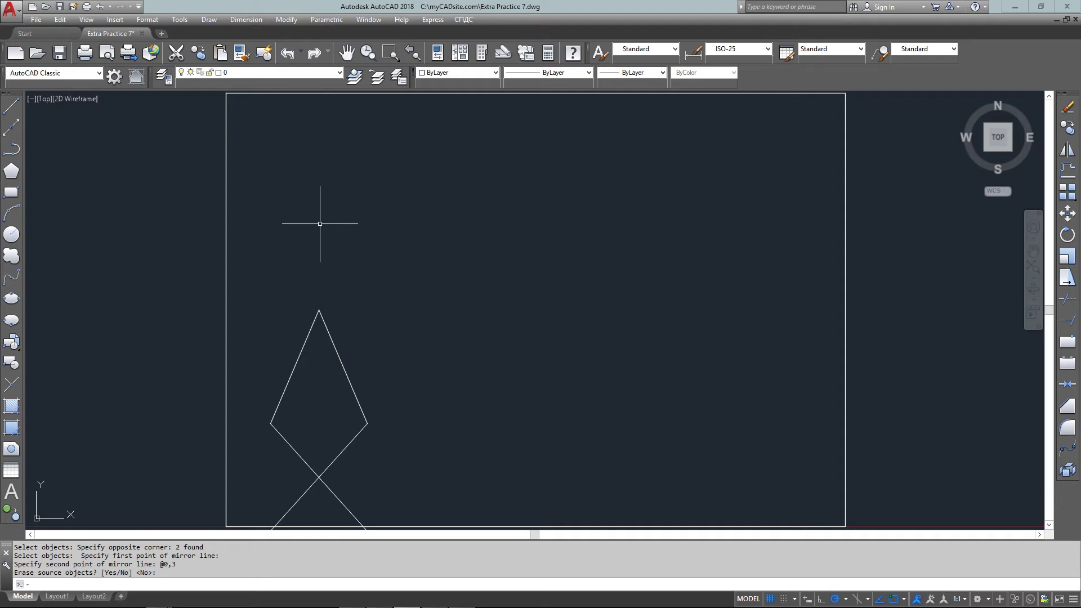
- Trim the two lower lines beyond their crossing point so the four segments form a closed kite
text(TR)
key(Return)
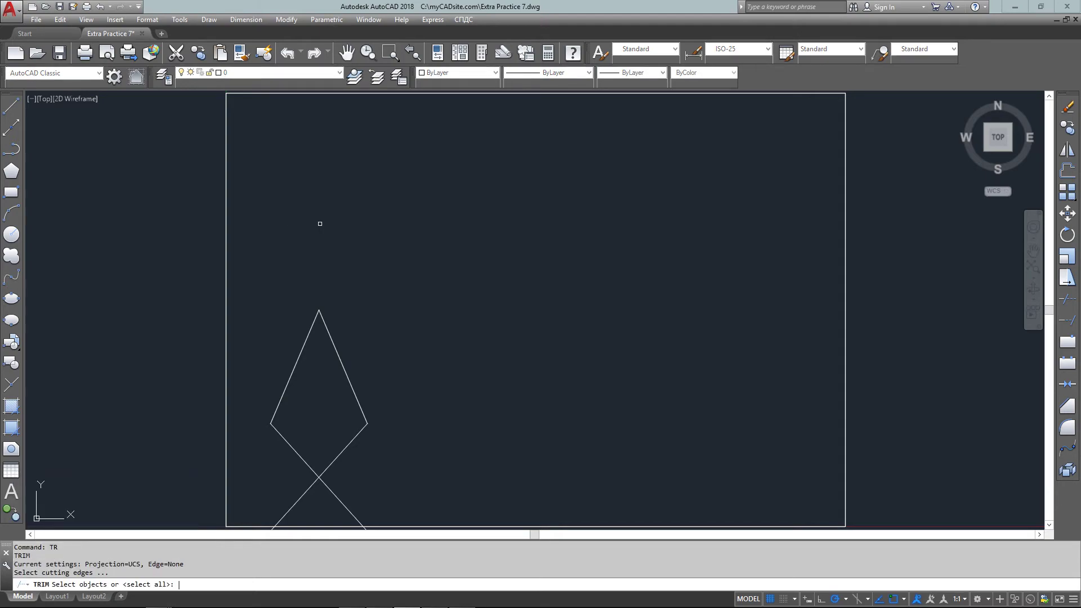
click(357, 496)
click(261, 503)
click(357, 495)
click(261, 504)
key(Return)
click(356, 499)
click(245, 495)
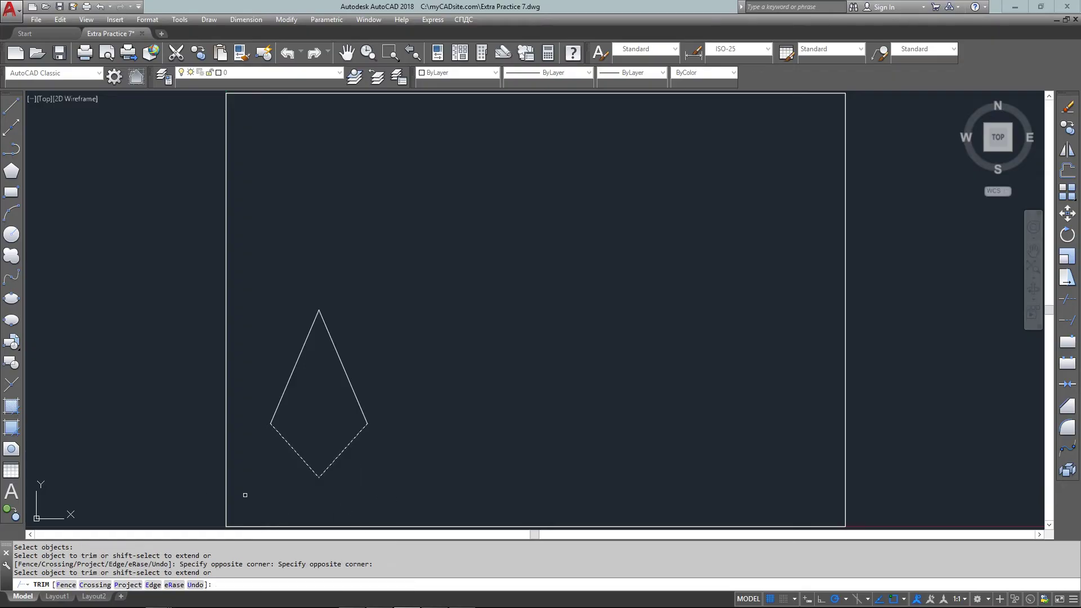
key(Return)
- Draw a short horizontal reference line leftward from the kite's top vertex
text(l)
key(Return)
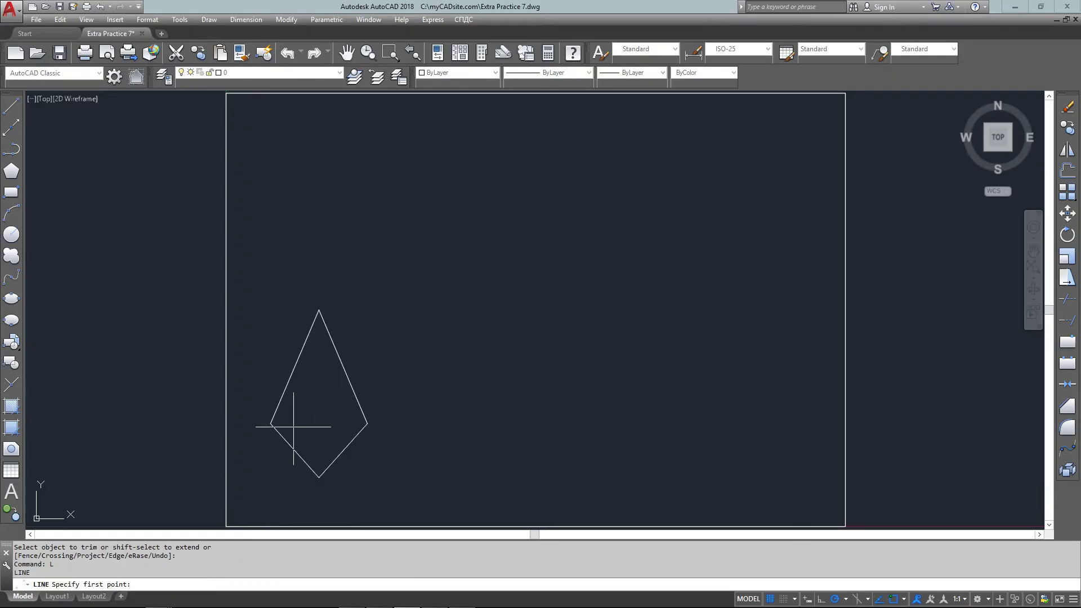
click(318, 309)
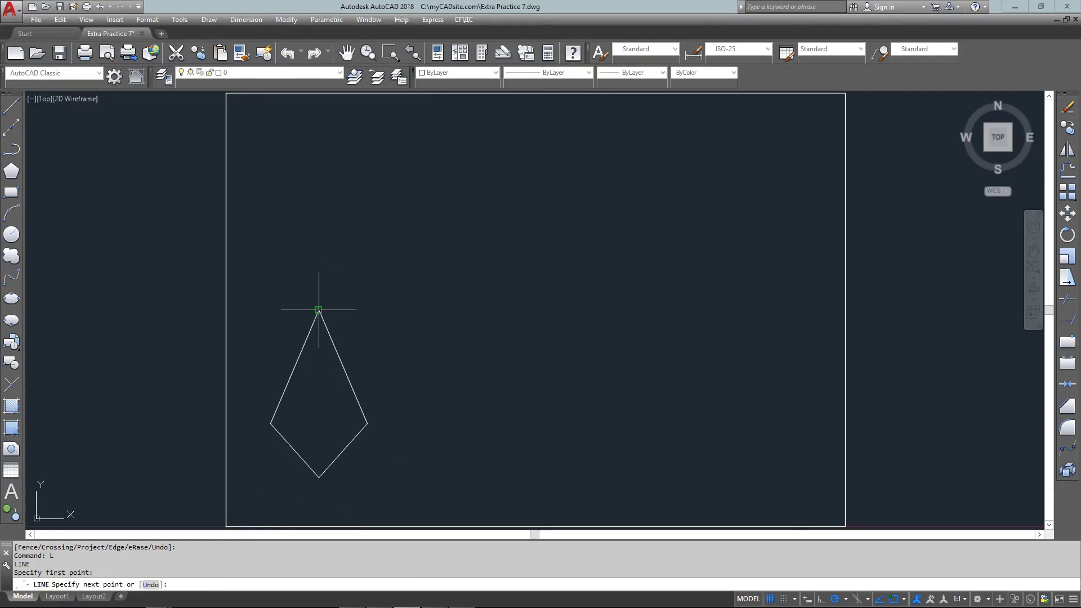
click(255, 314)
key(Return)
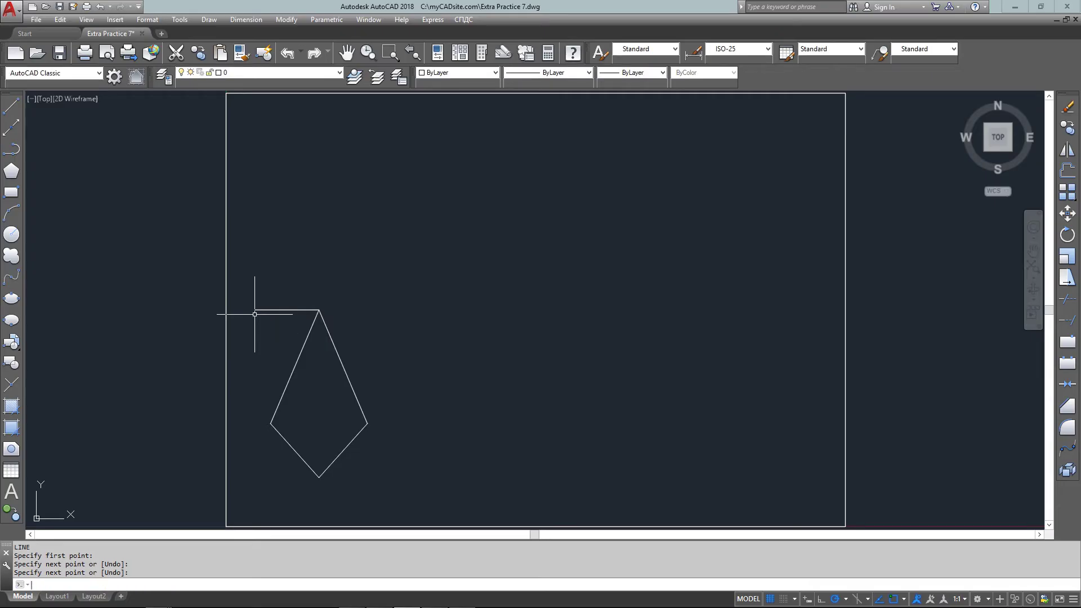
- Add an angular dimension between the upper reference line and the kite's upper-left edge
click(246, 19)
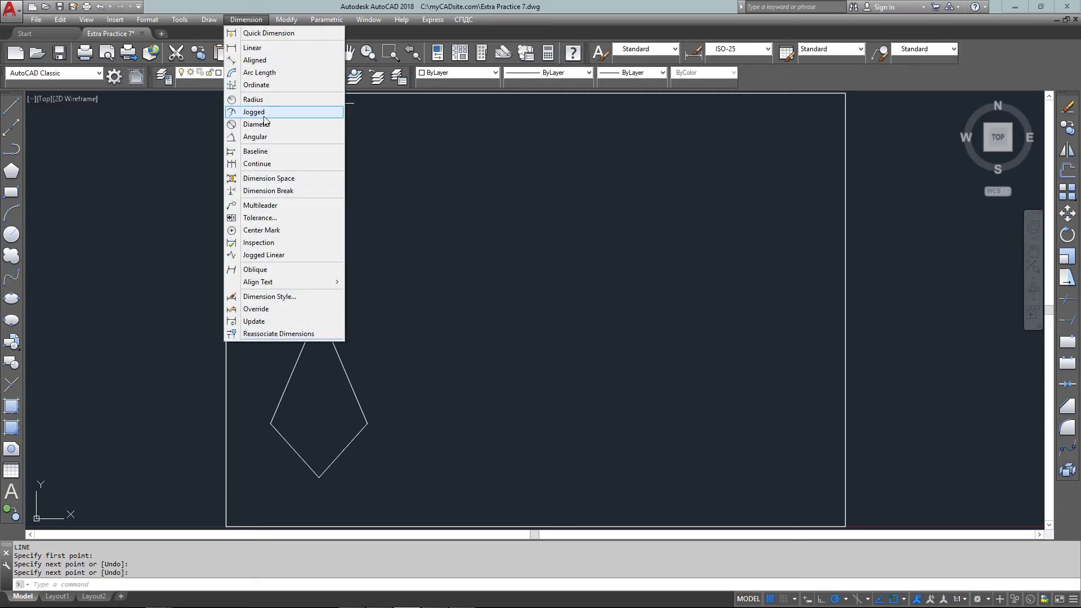
click(256, 136)
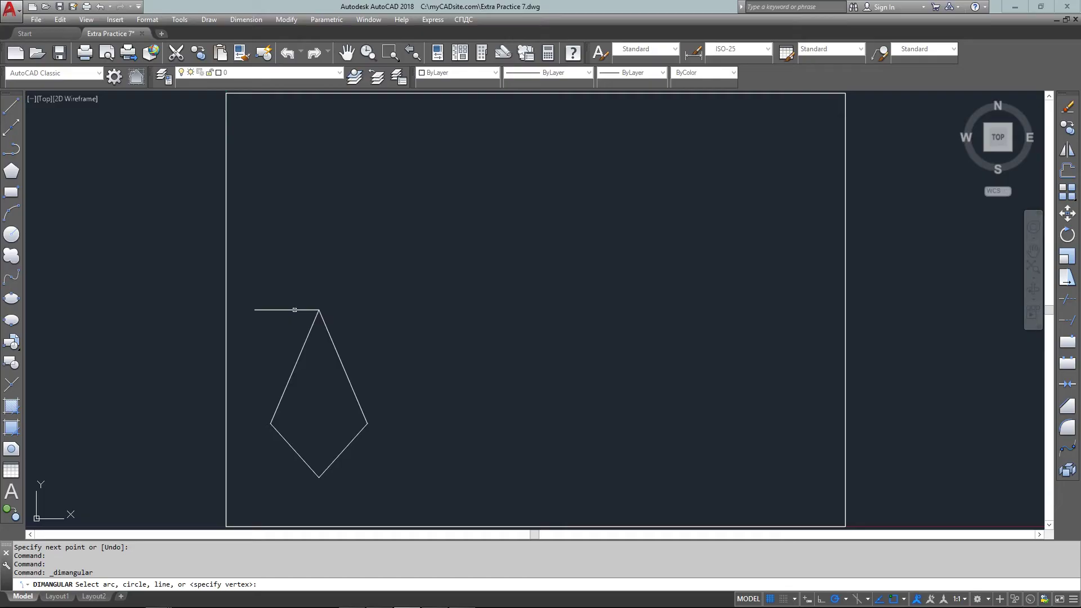
click(294, 309)
click(304, 343)
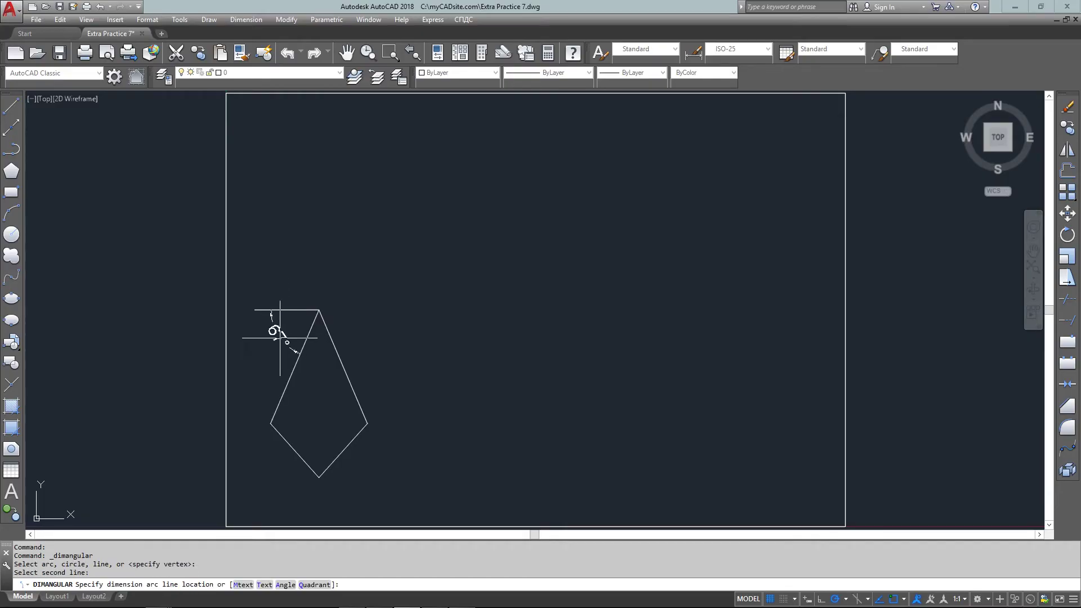
click(277, 339)
- Draw a short horizontal reference line rightward from the kite's bottom vertex
text(L)
key(Return)
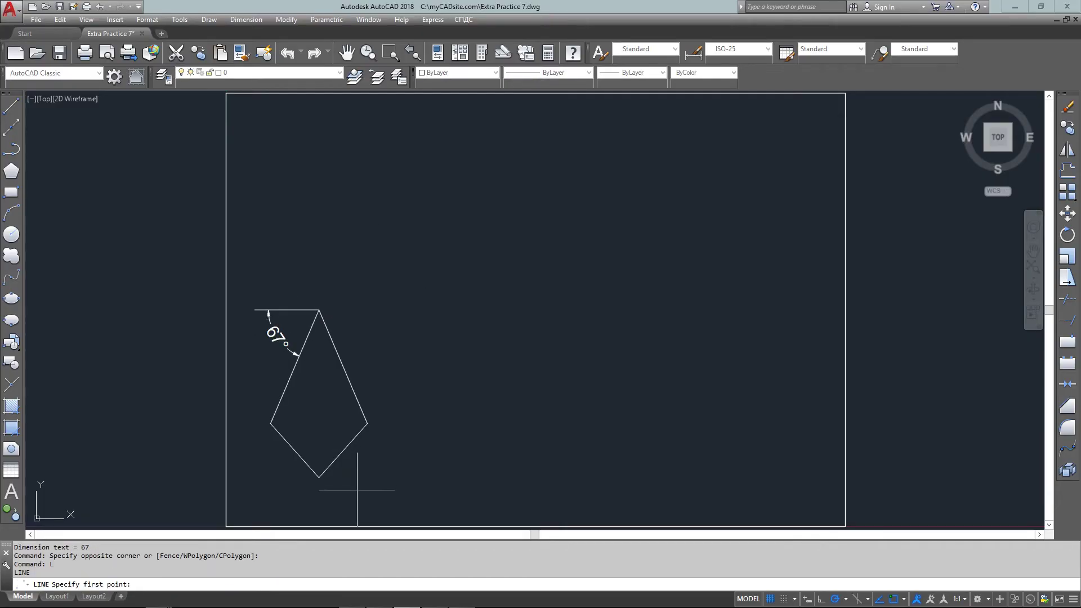
click(319, 478)
click(367, 477)
key(Escape)
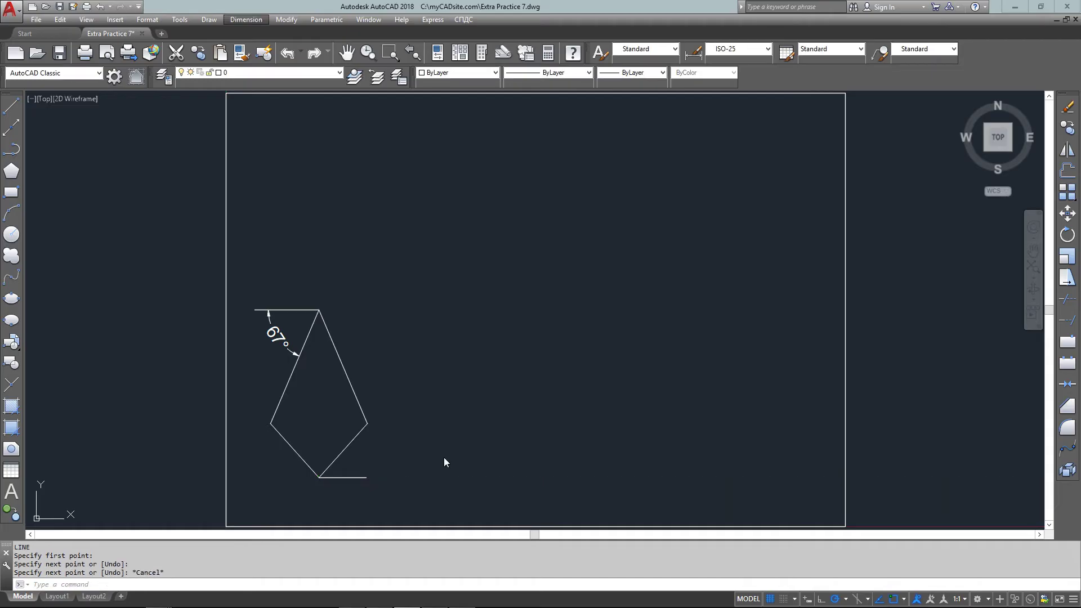
- Add an angular dimension between the lower reference line and the kite's lower-right edge, placing it outside the kite
click(246, 20)
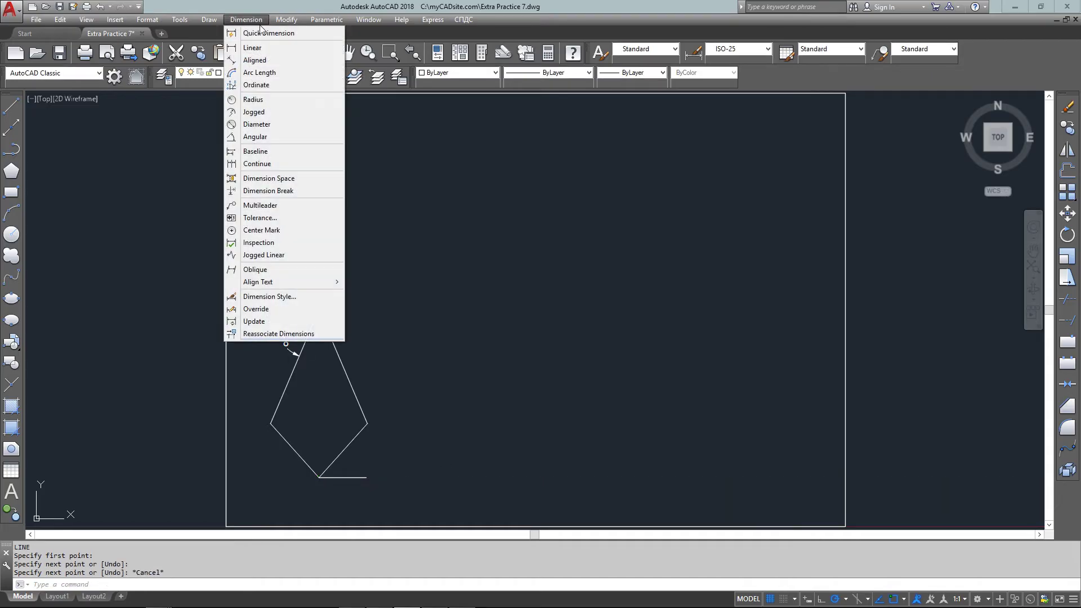
click(275, 135)
click(350, 478)
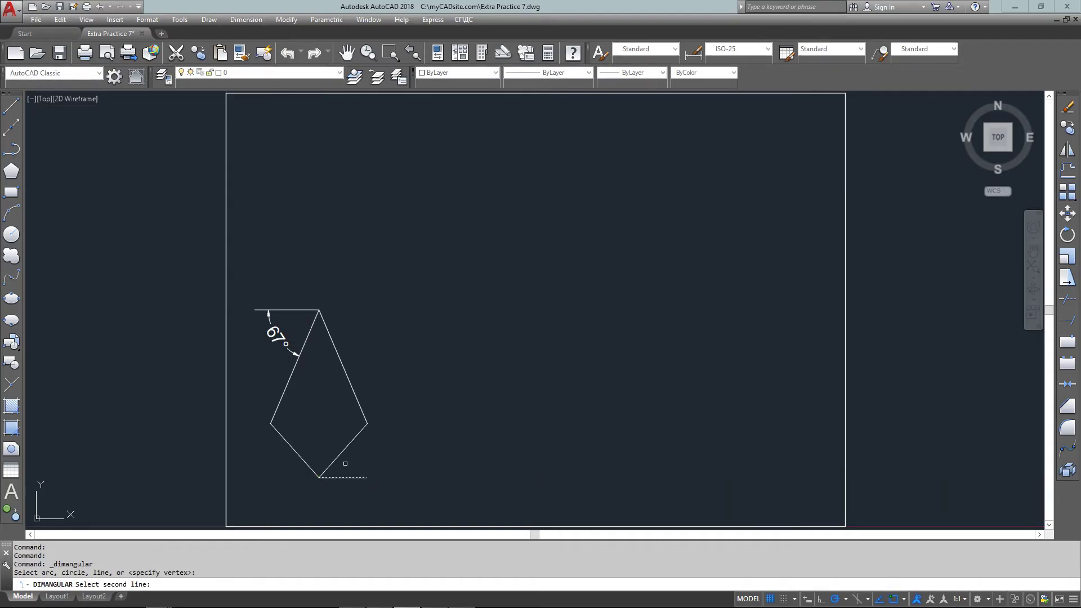
click(345, 457)
click(343, 451)
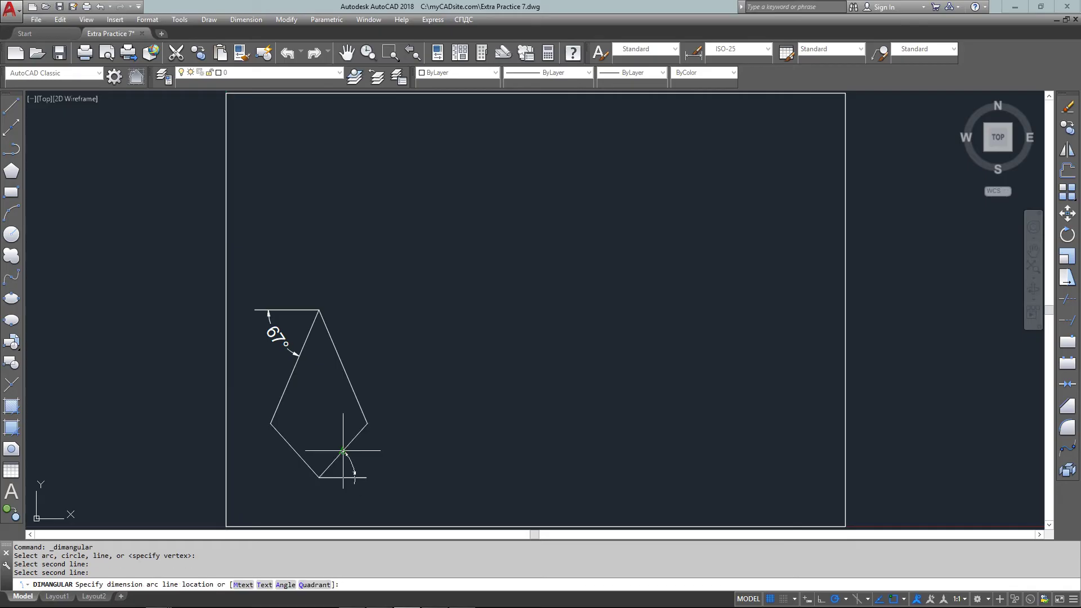
click(378, 465)
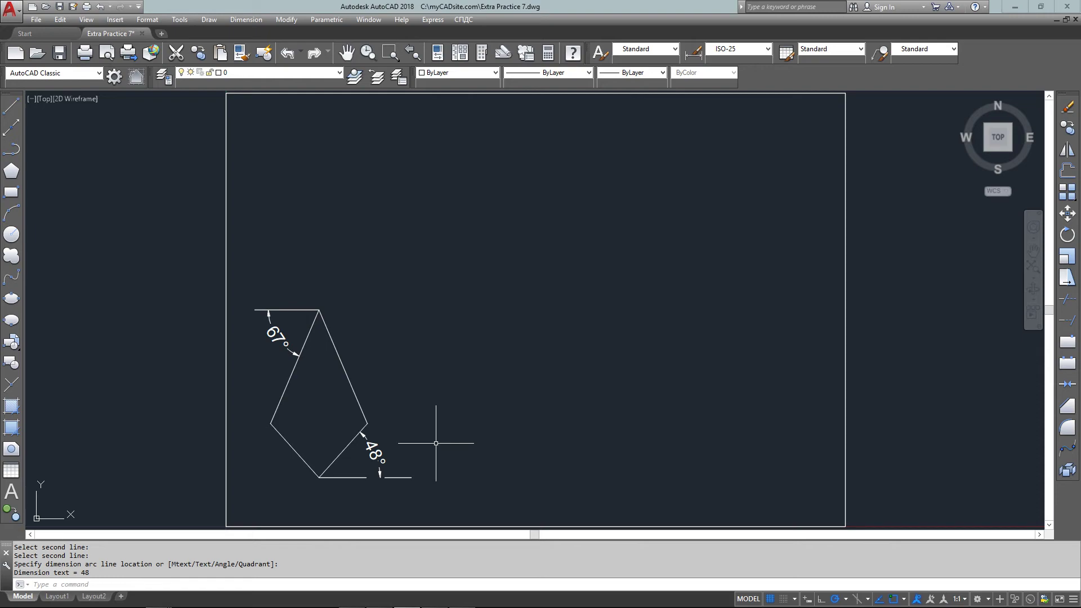
- Draw a circle of radius 1 above and to the right of the kite, inside the upper part of the border
text(CIRCLE)
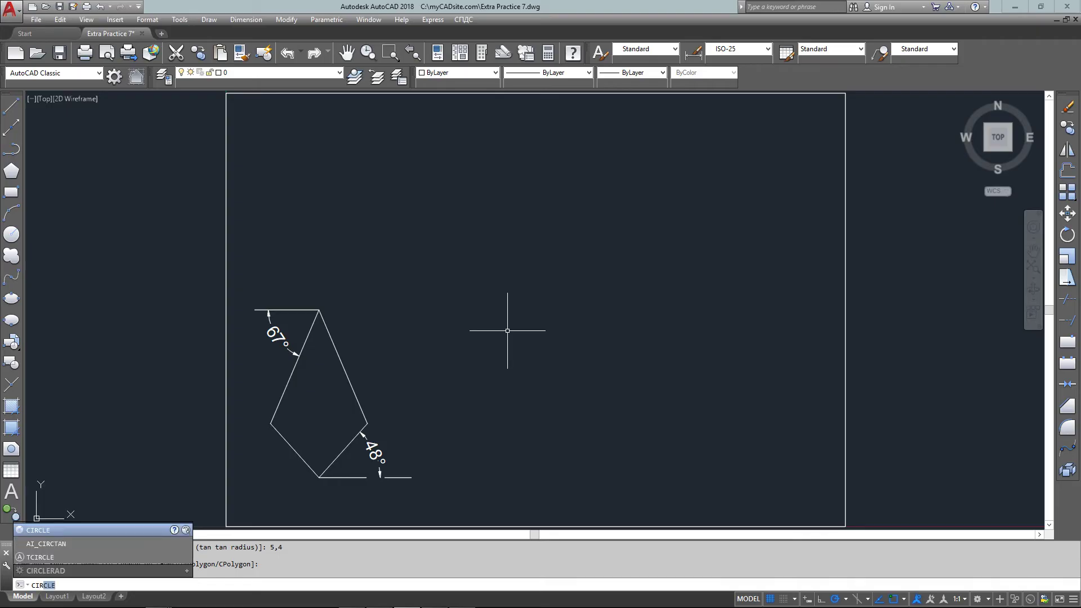
key(Return)
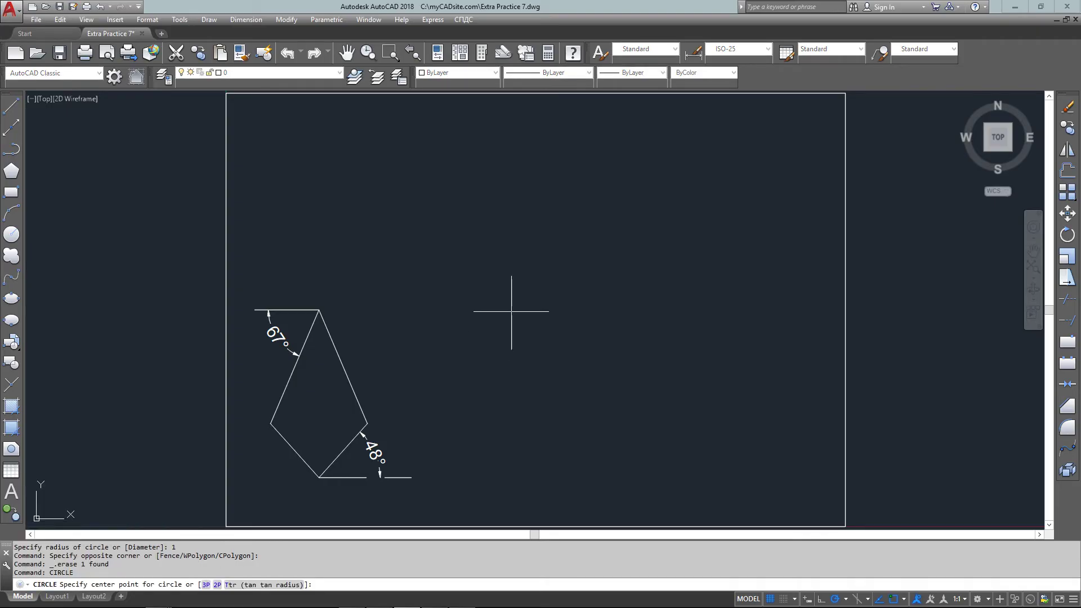
click(552, 242)
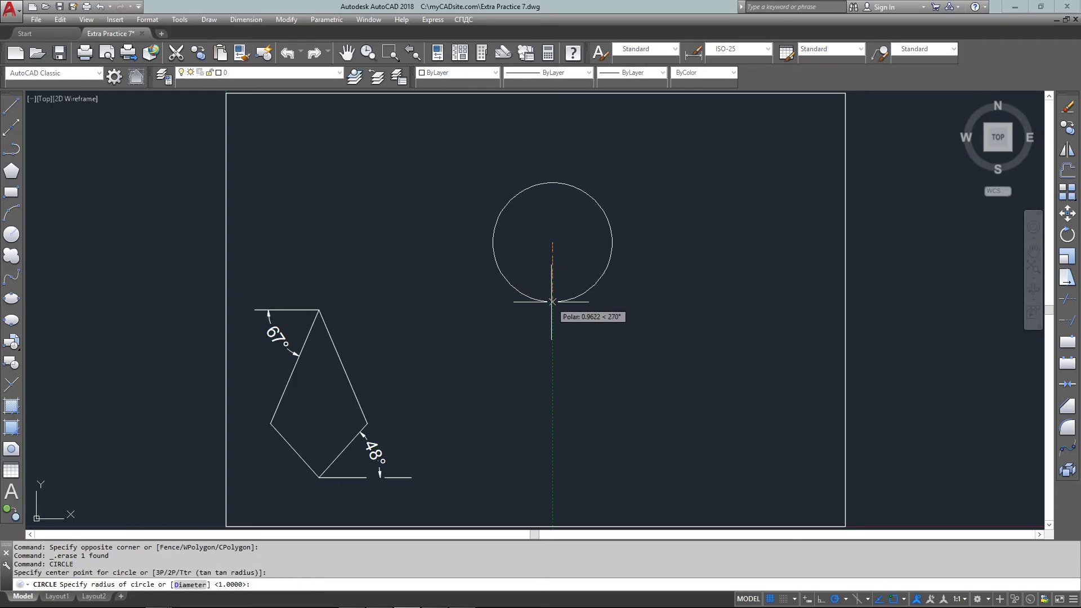
key(Return)
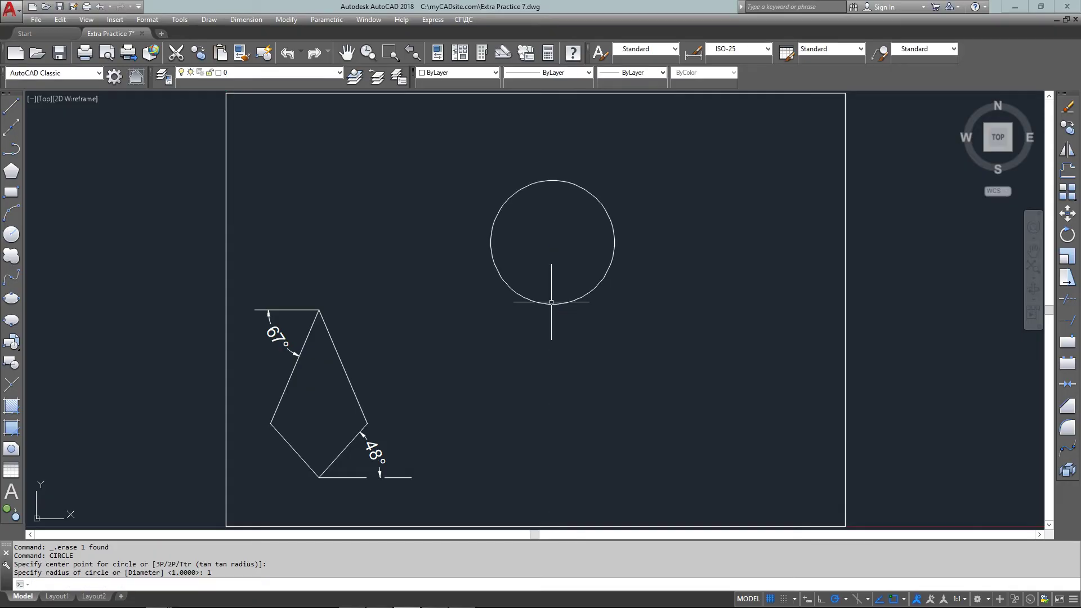
- Try to draw a second, concentric circle of radius 5 from the first circle's center
key(Return)
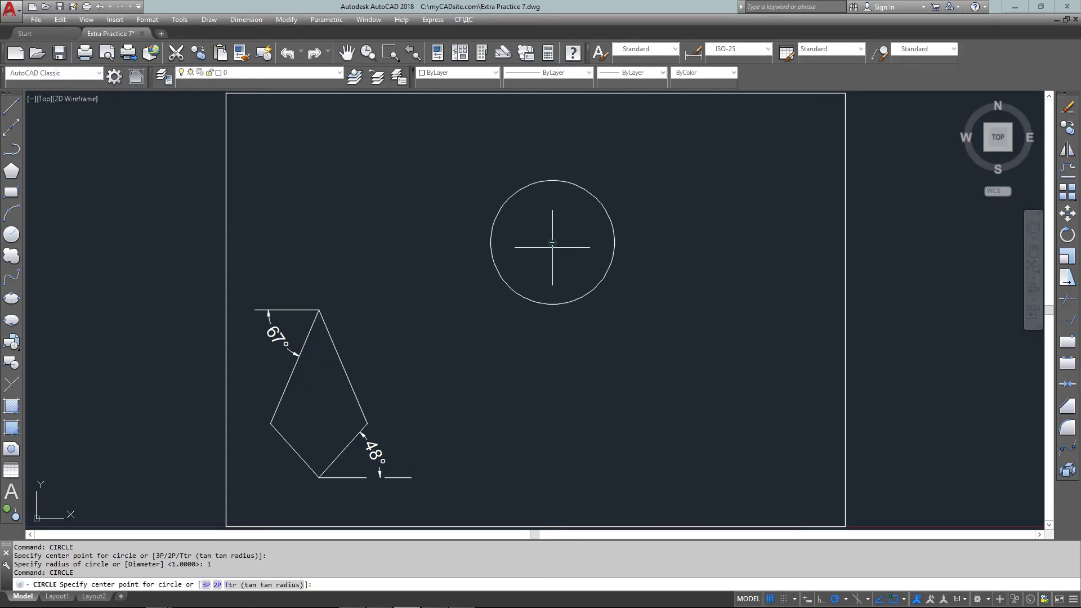
click(552, 242)
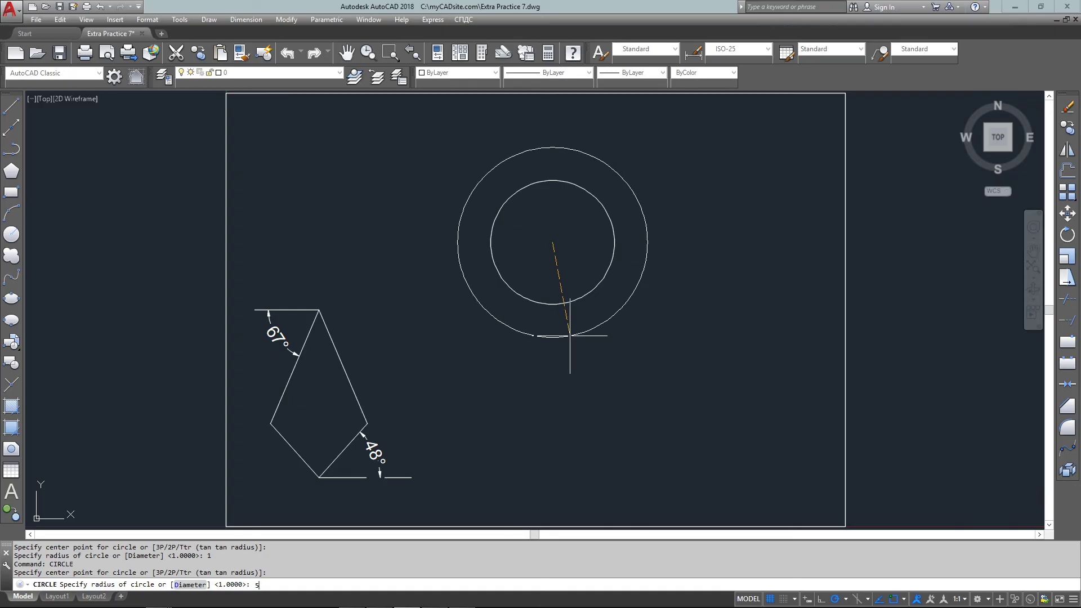
key(Return)
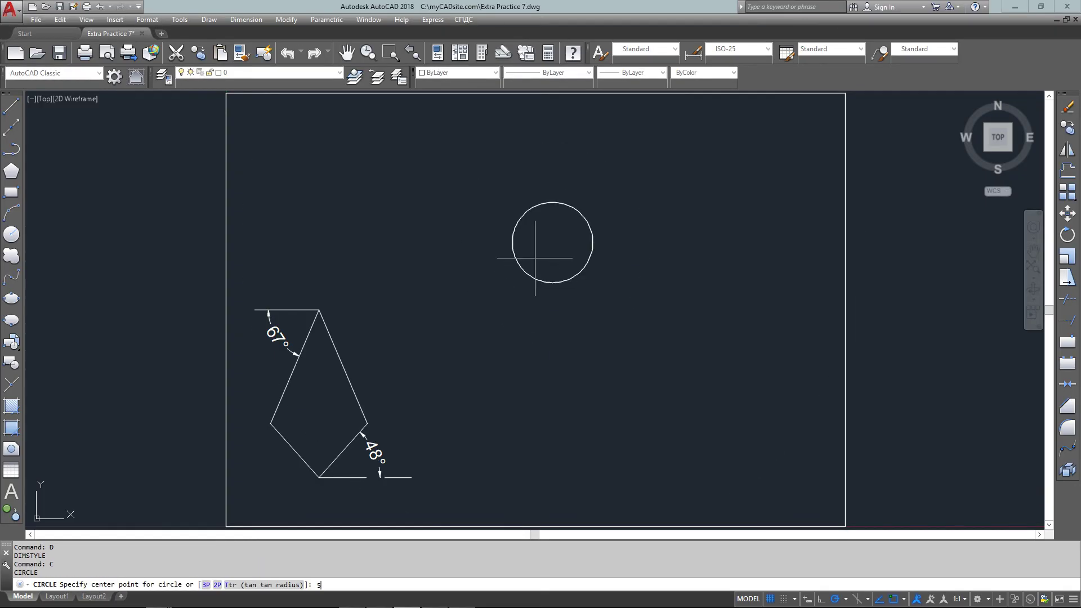
- Draw a circle centered at 5,4 with a diameter of 5, around the small circle
text(,4)
key(Return)
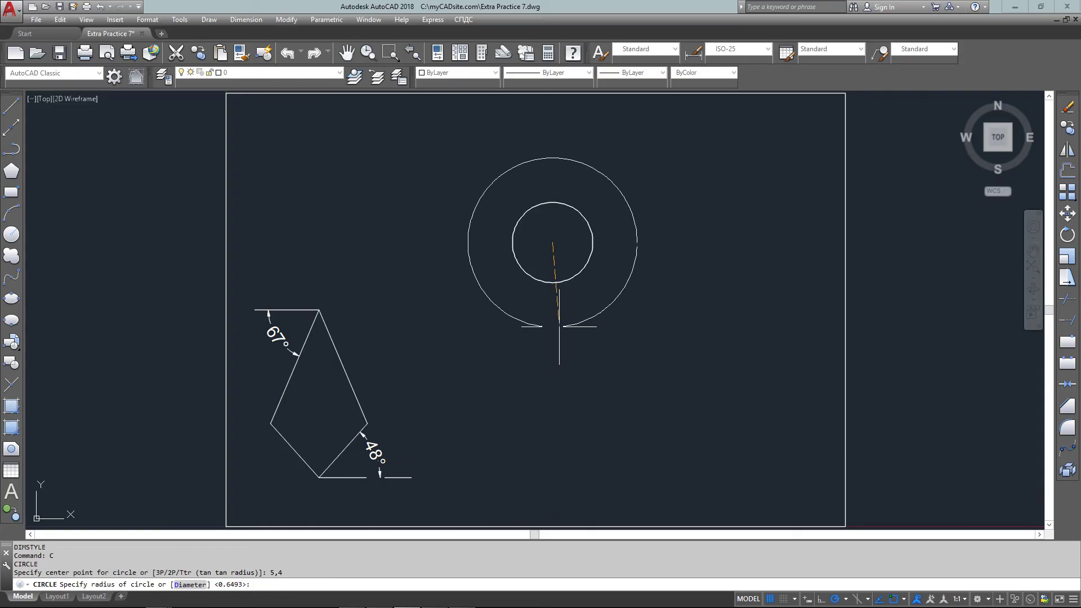
text(d)
key(Return)
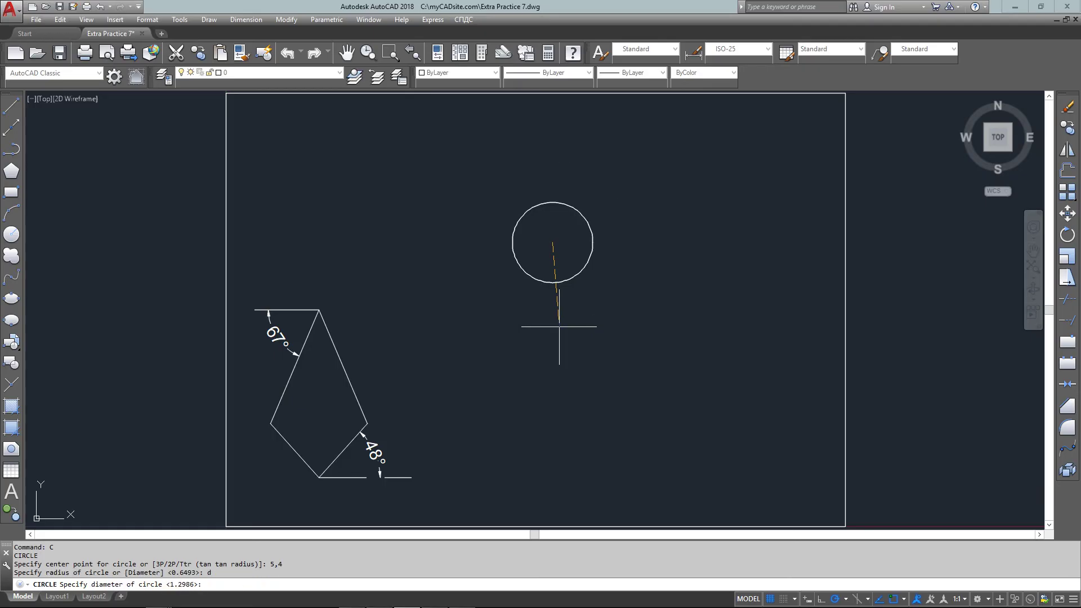
key(Return)
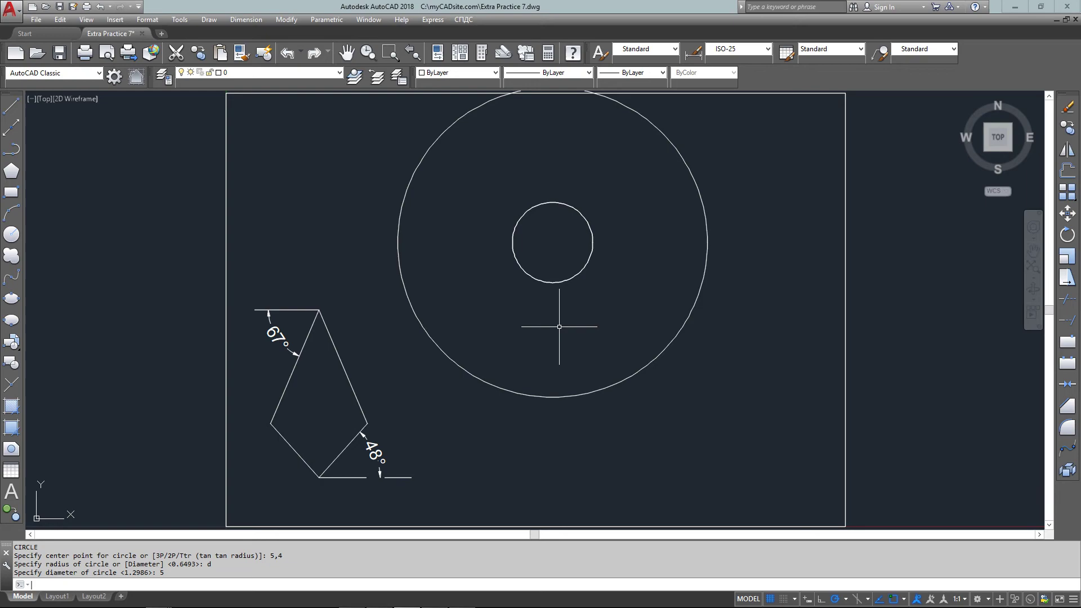
- Draw a vertical line from the circles' center straight down past the outer circle
text(L)
key(Return)
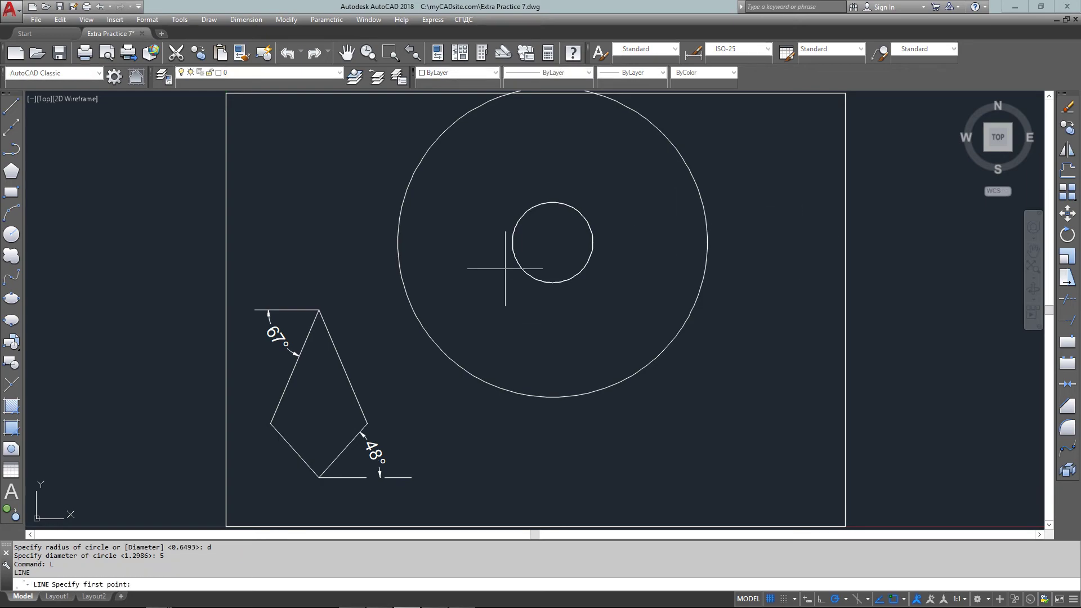
click(552, 242)
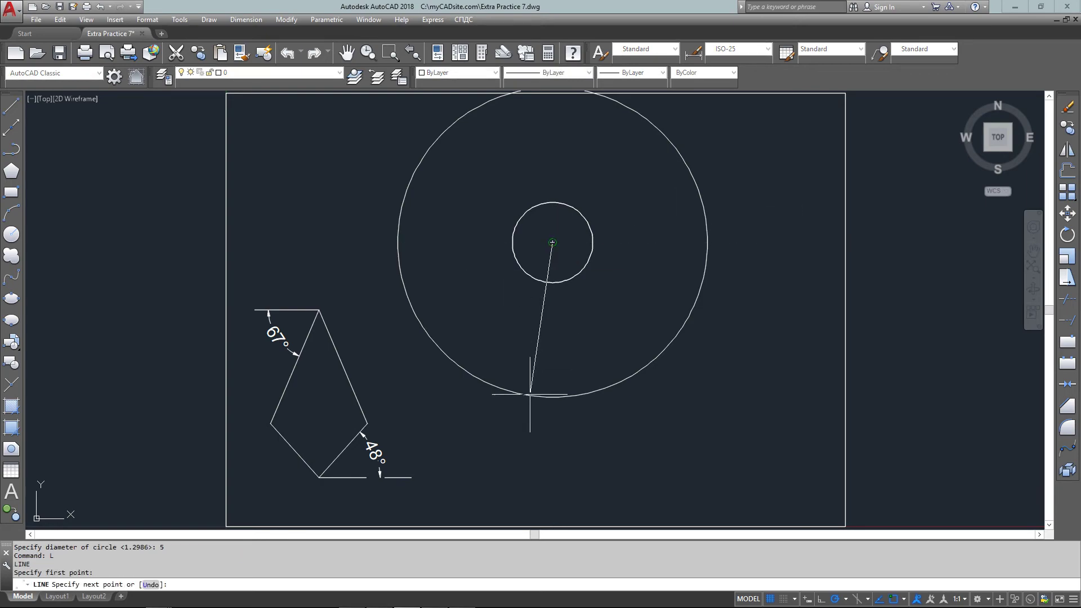
click(552, 438)
key(Return)
- Draw a horizontal line leftward from the circles' center to a point beyond the outer circle
key(Return)
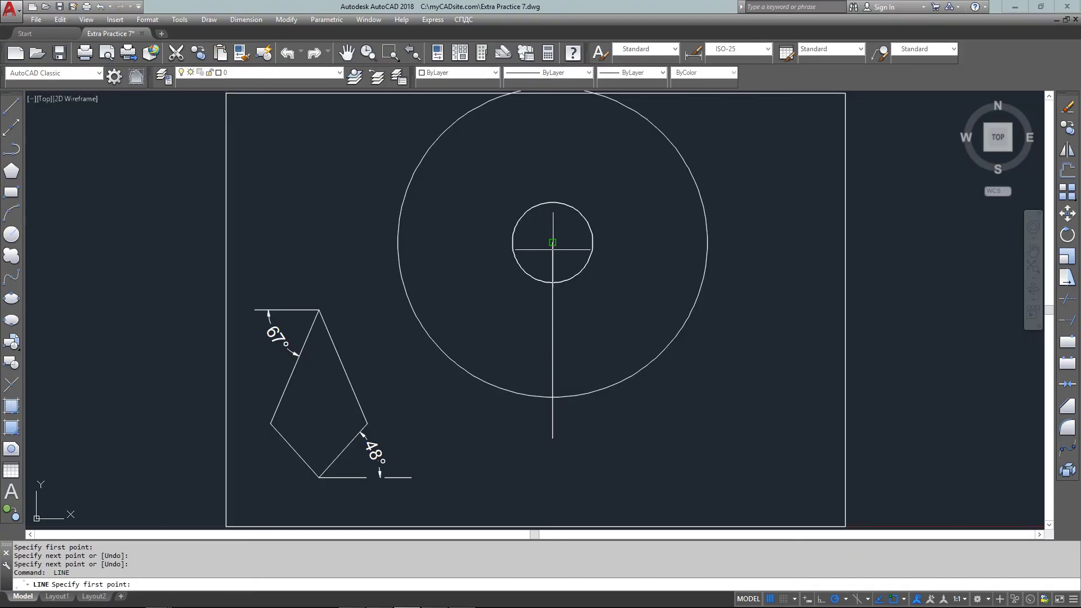
click(552, 242)
click(323, 242)
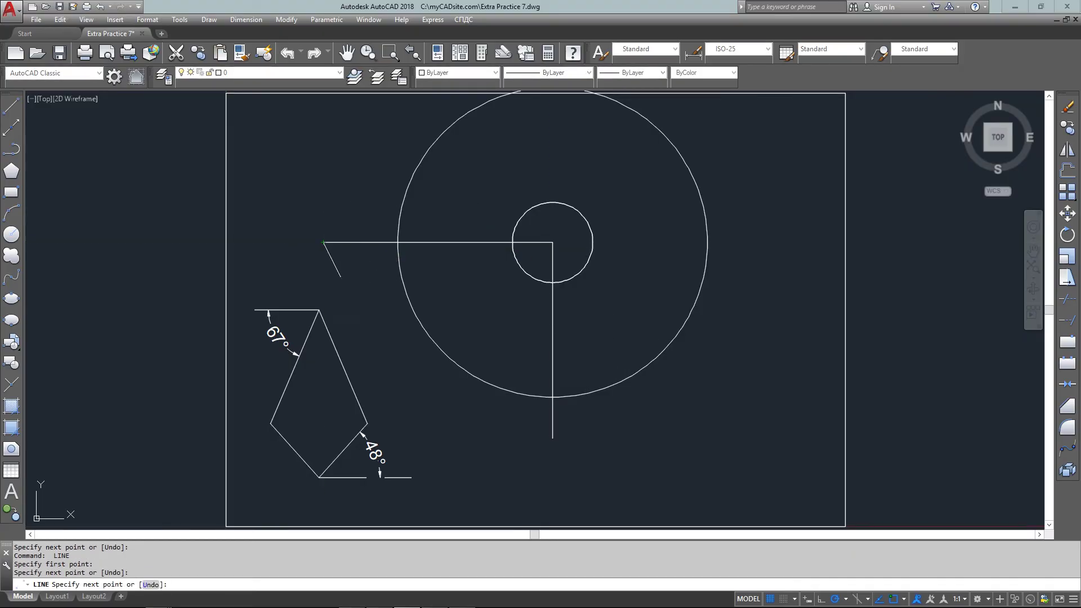
click(342, 278)
key(Escape)
- Add an angular dimension between the horizontal and vertical center lines, placing it in the lower-left quarter between the circles
click(246, 19)
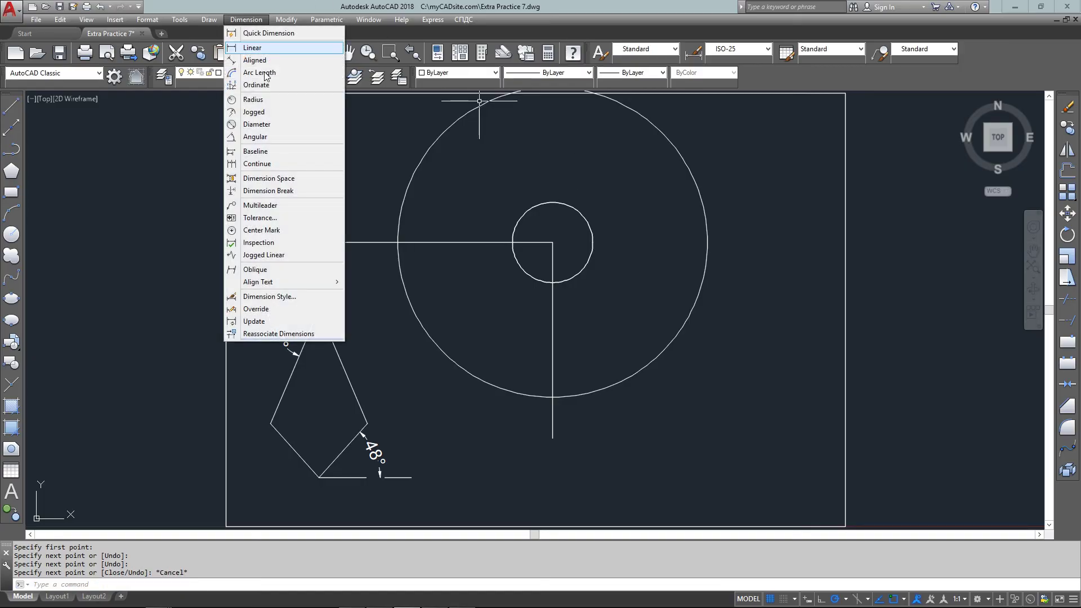
click(264, 137)
click(486, 242)
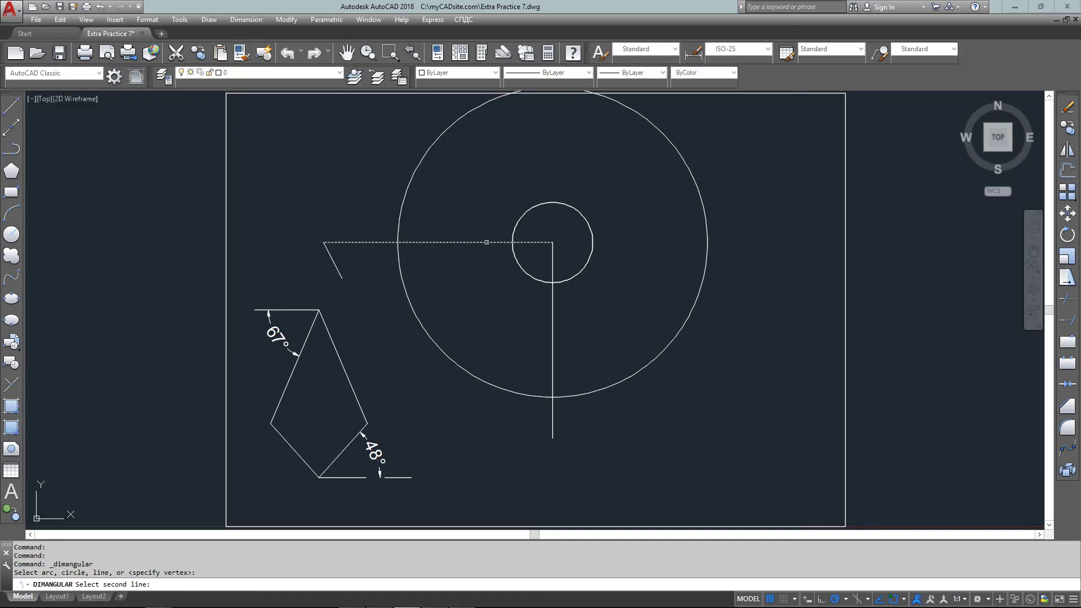
click(552, 303)
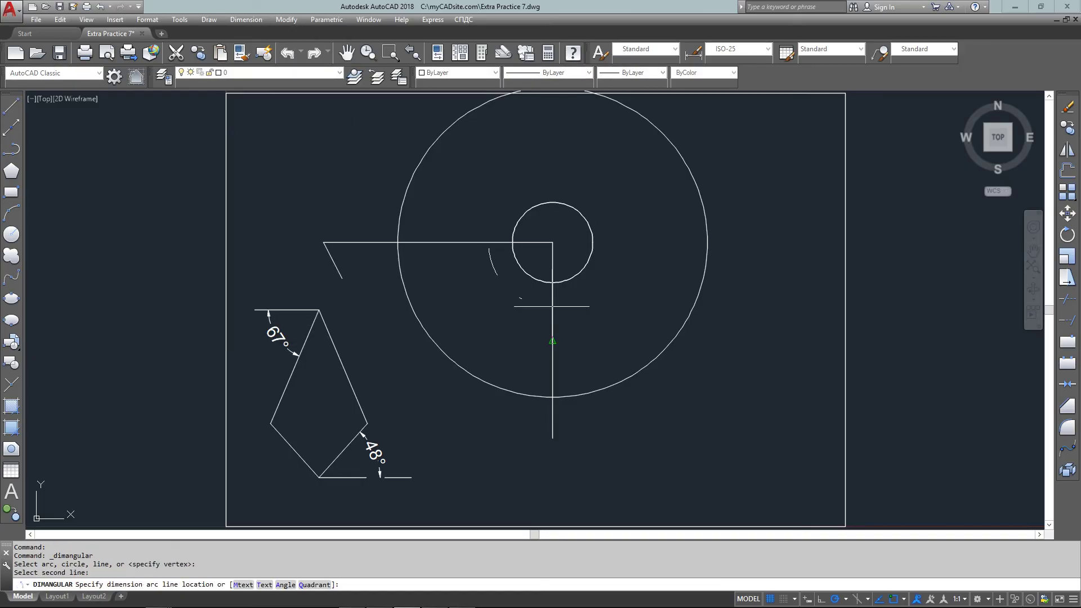
click(506, 320)
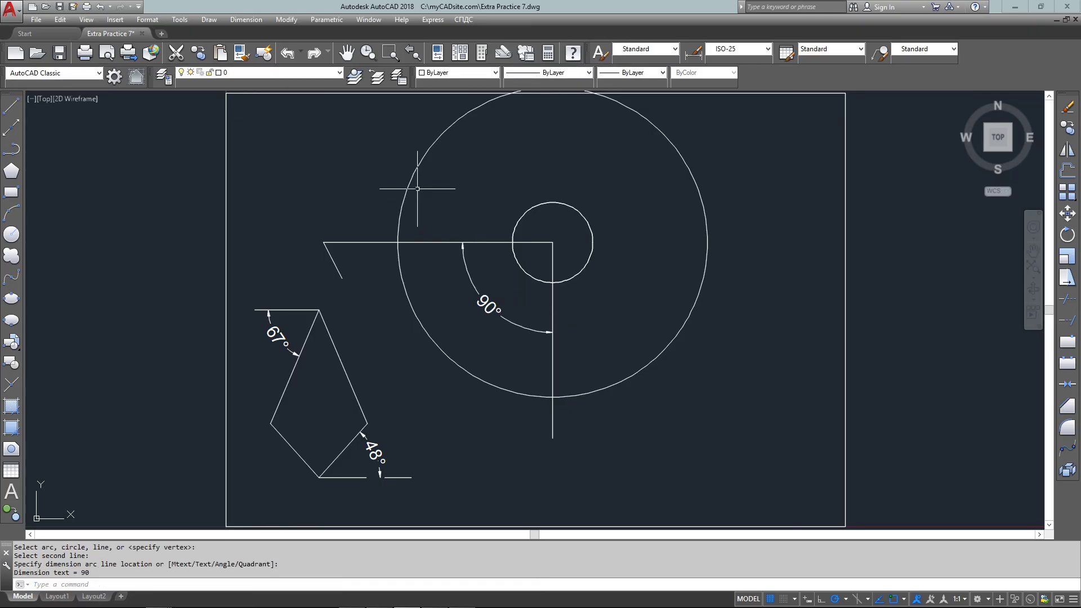
- Erase the angular dimension between the two center lines with the Last selection option
text(E)
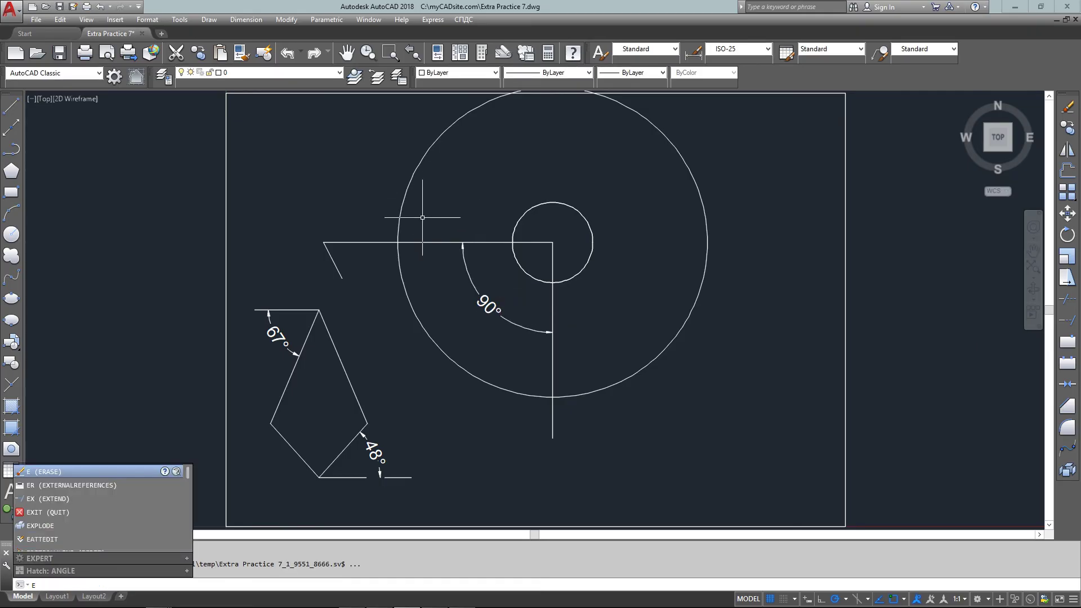
key(Return)
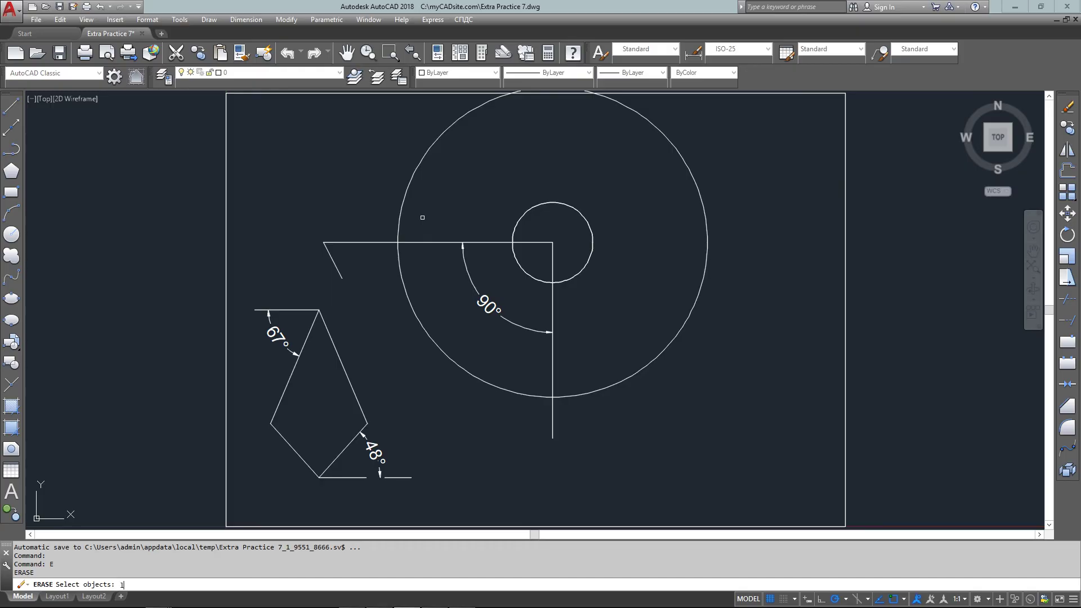
text(l)
key(Return)
key(Escape)
- Trim both center lines' ends outside the outer circle and the lower-left quarter of both circles, using the circles and lines as cutting edges
text(TR)
key(Return)
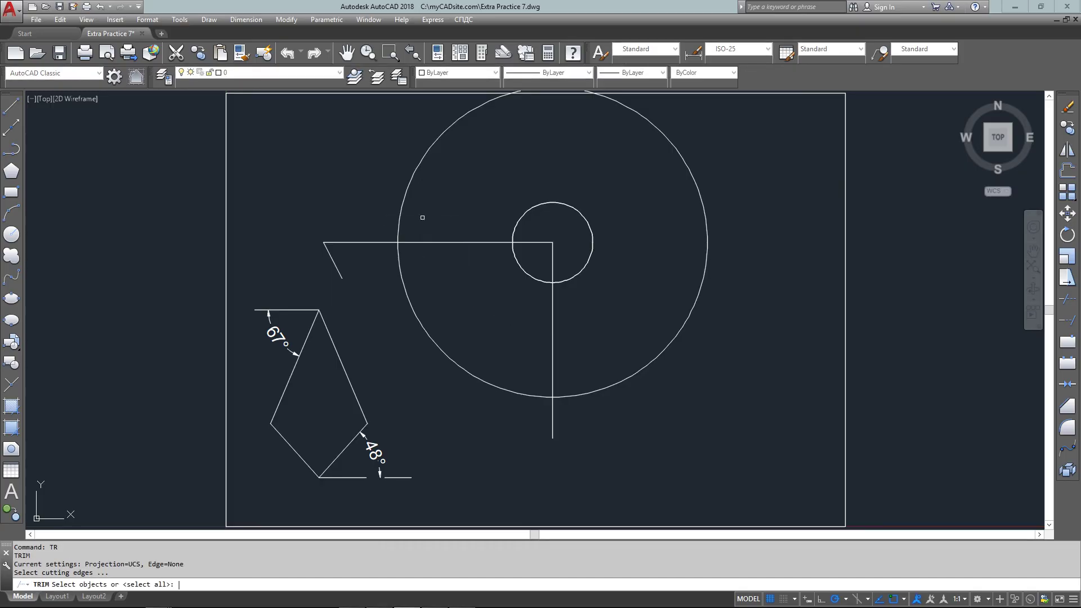
click(741, 116)
click(397, 388)
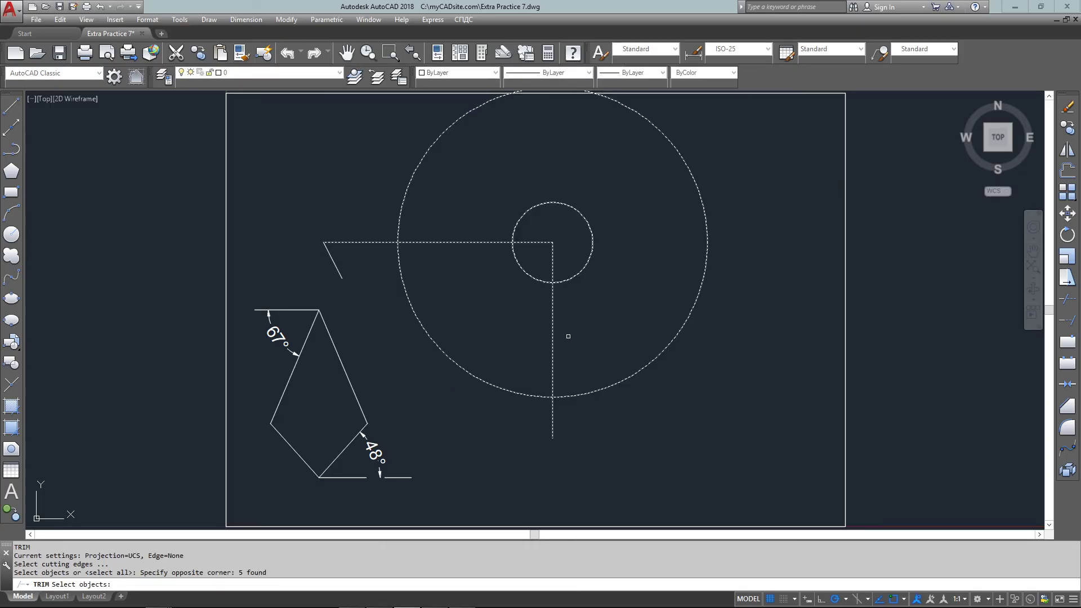
click(567, 336)
click(576, 432)
key(Return)
drag(576, 432, 515, 439)
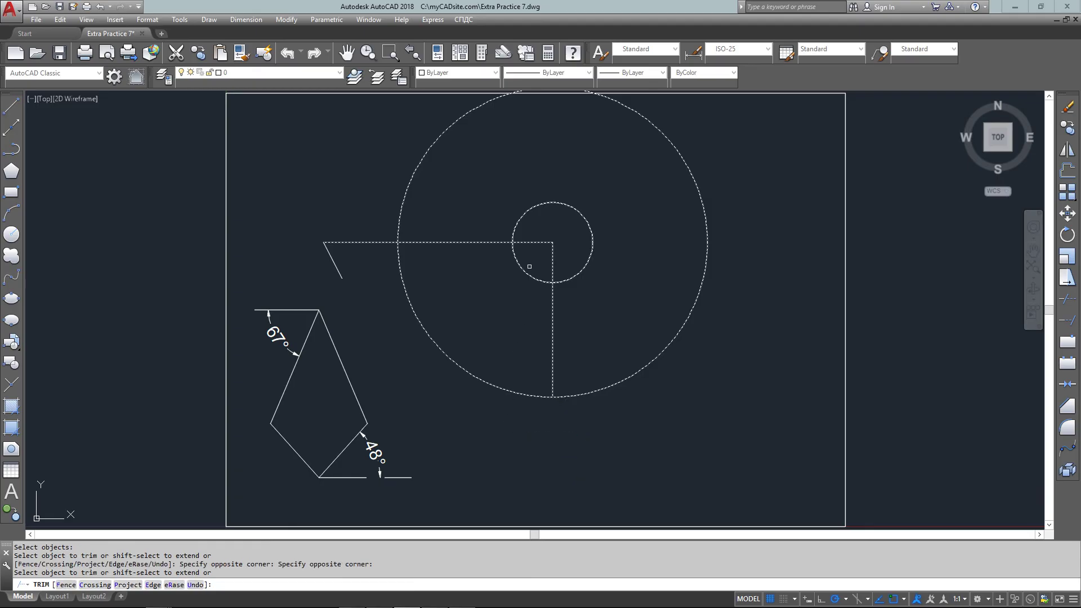
drag(536, 260, 304, 254)
drag(393, 202, 333, 245)
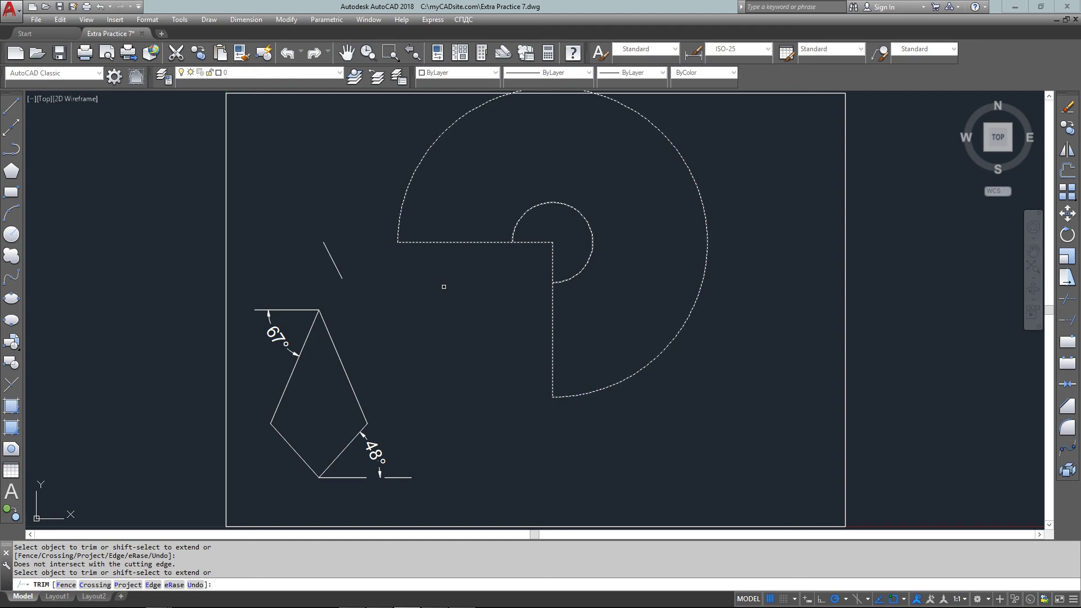
- Trim away the parts of both center lines inside the inner circle and finish the Trim command
drag(565, 239, 532, 273)
drag(532, 272, 554, 254)
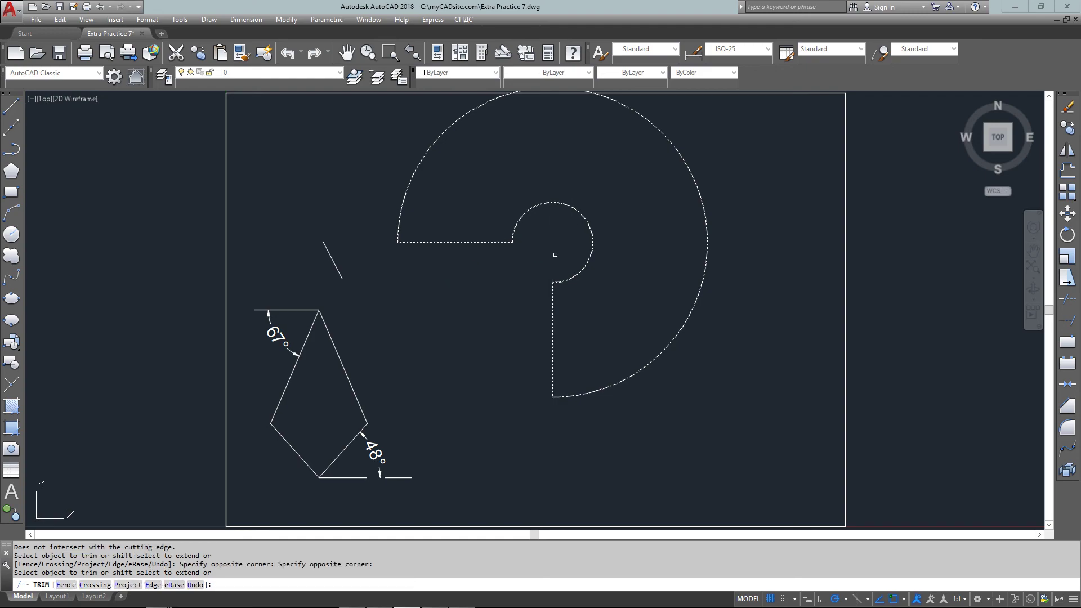
key(Return)
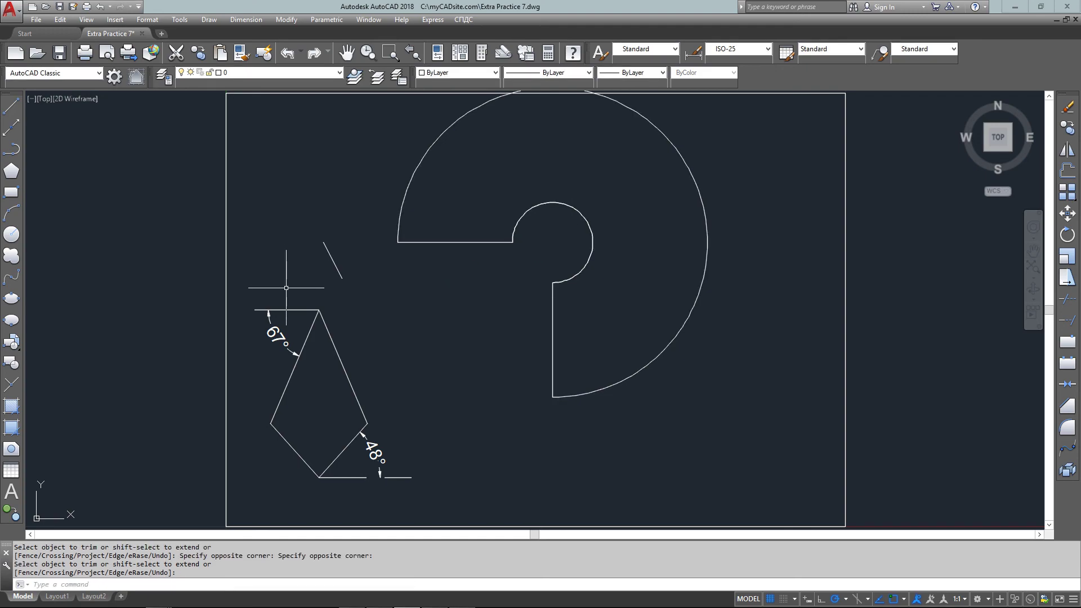
- Delete the kite's 67° dimension with its upper reference line, and the stray slanted line above the kite
drag(290, 289, 259, 360)
key(Delete)
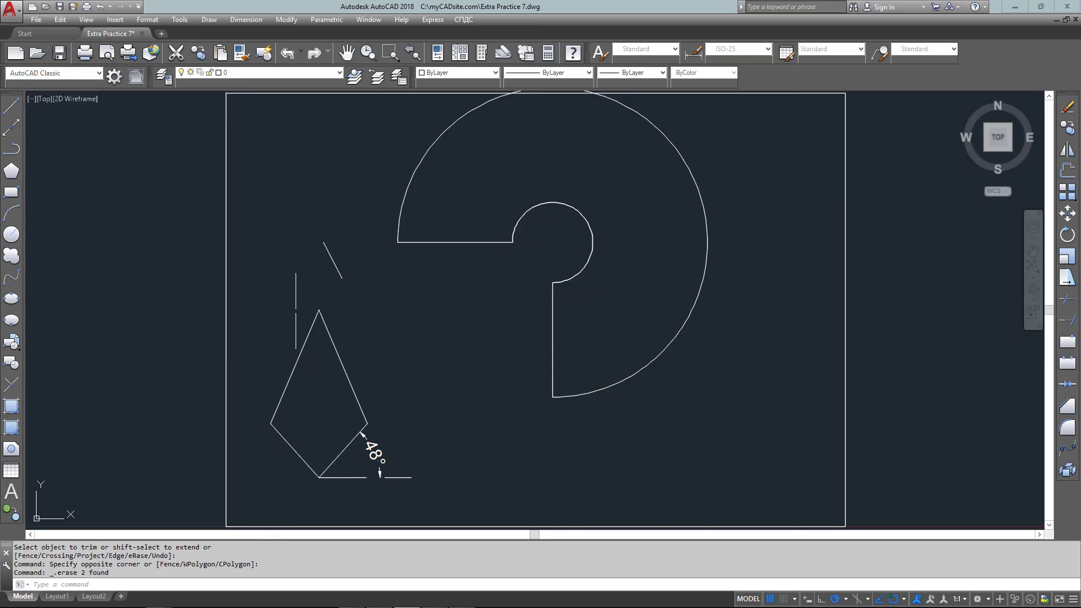
drag(342, 235, 301, 266)
key(Delete)
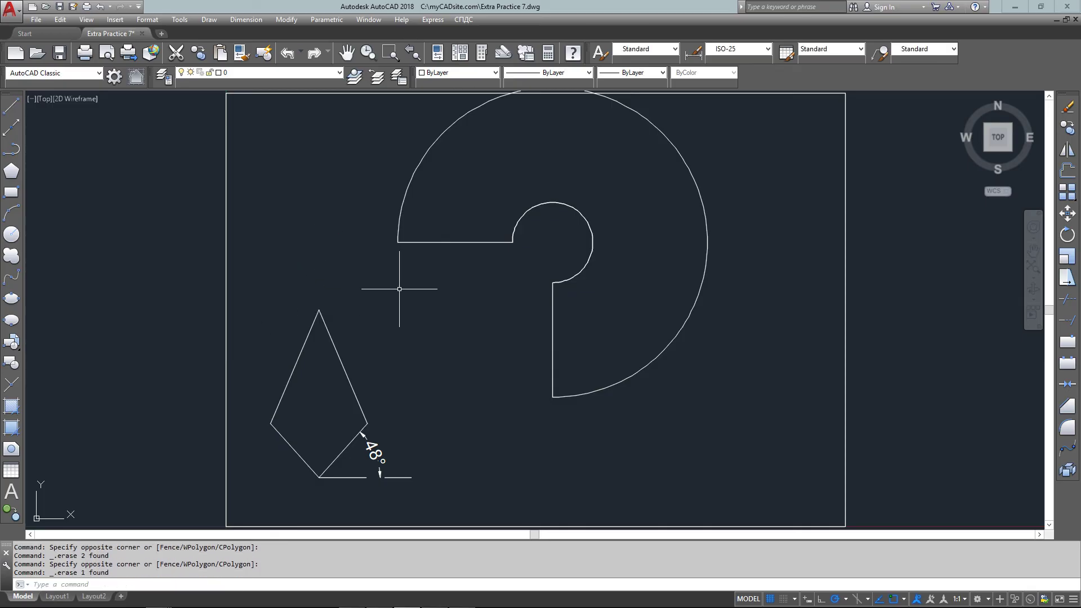